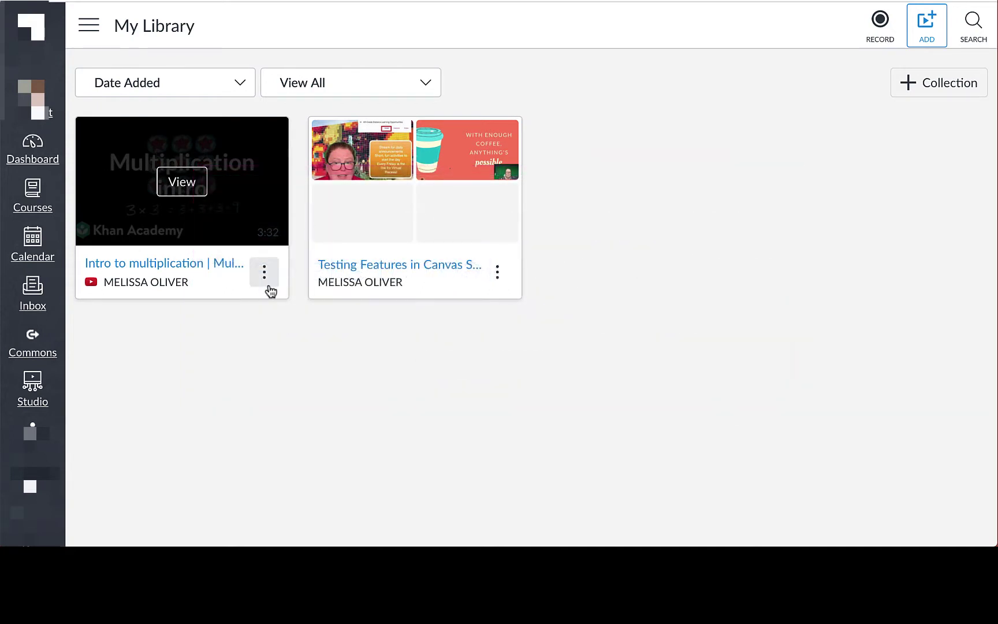
# Create a video quiz named 'Multiplication Quiz' from the Intro to multiplication video and open its editor
pyautogui.click(267, 286)
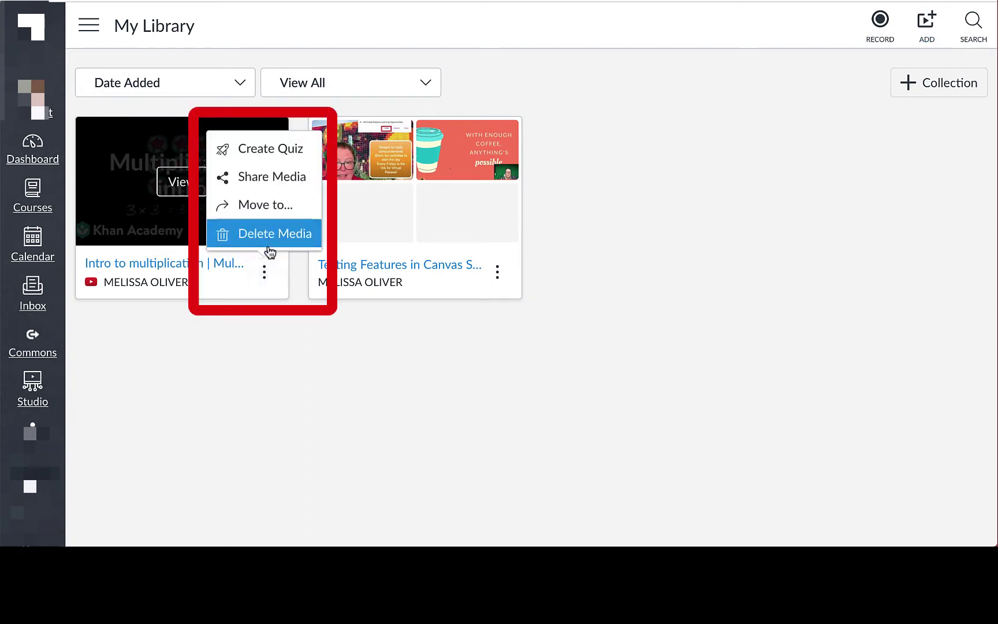
pyautogui.click(283, 149)
pyautogui.click(274, 199)
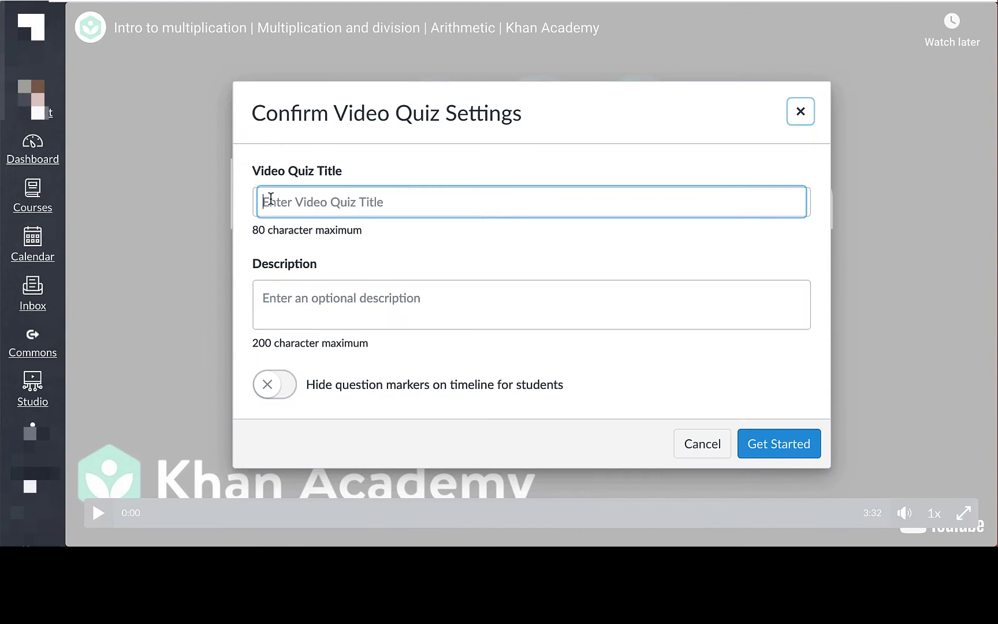
pyautogui.write('Multiplication Quiz')
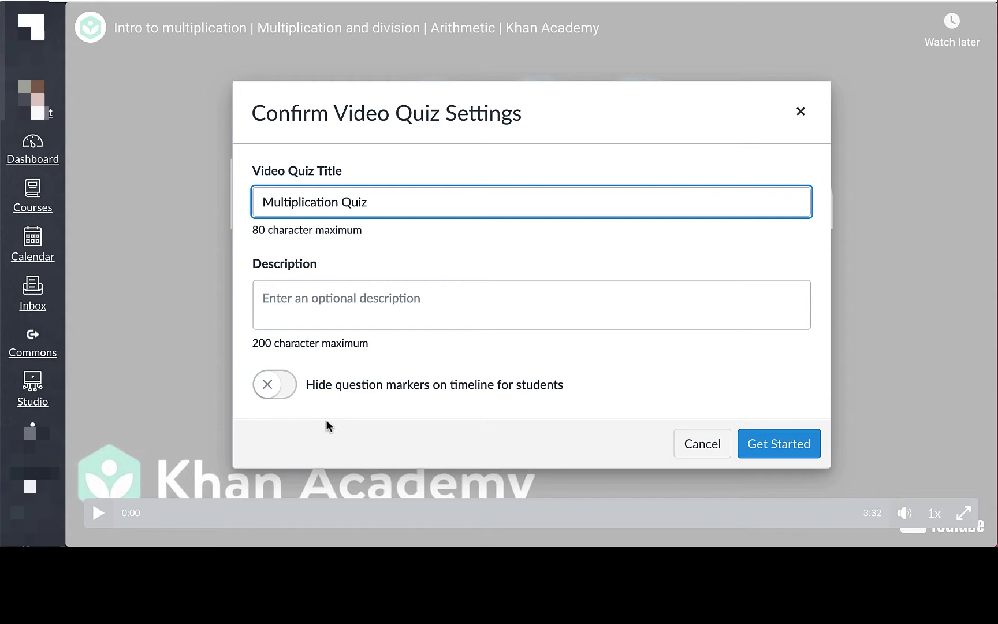
pyautogui.click(780, 456)
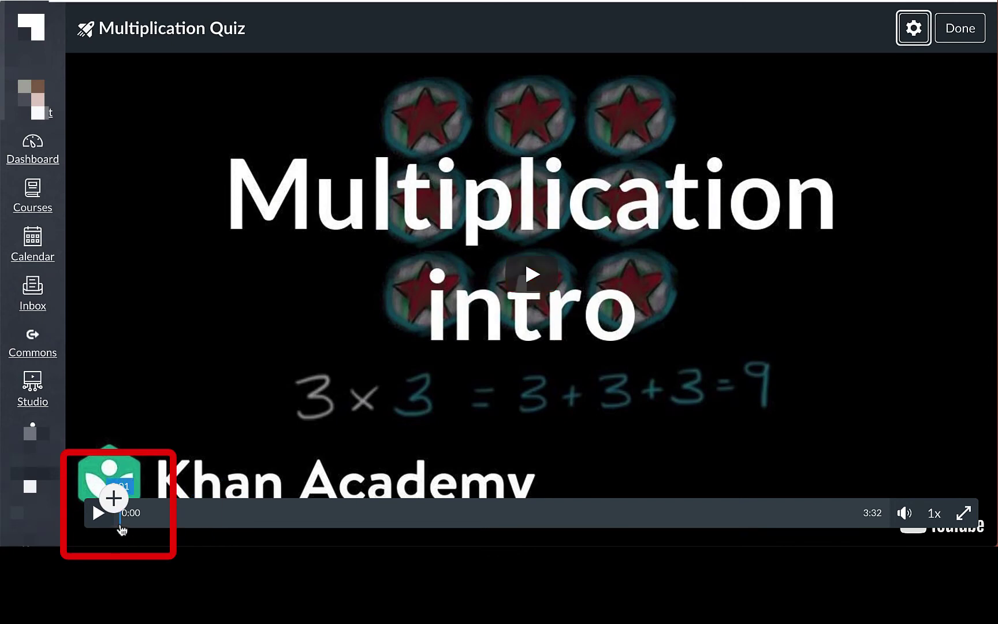
# Play the quiz video, pause at 0:10, and bring up the question-type choices
pyautogui.click(98, 513)
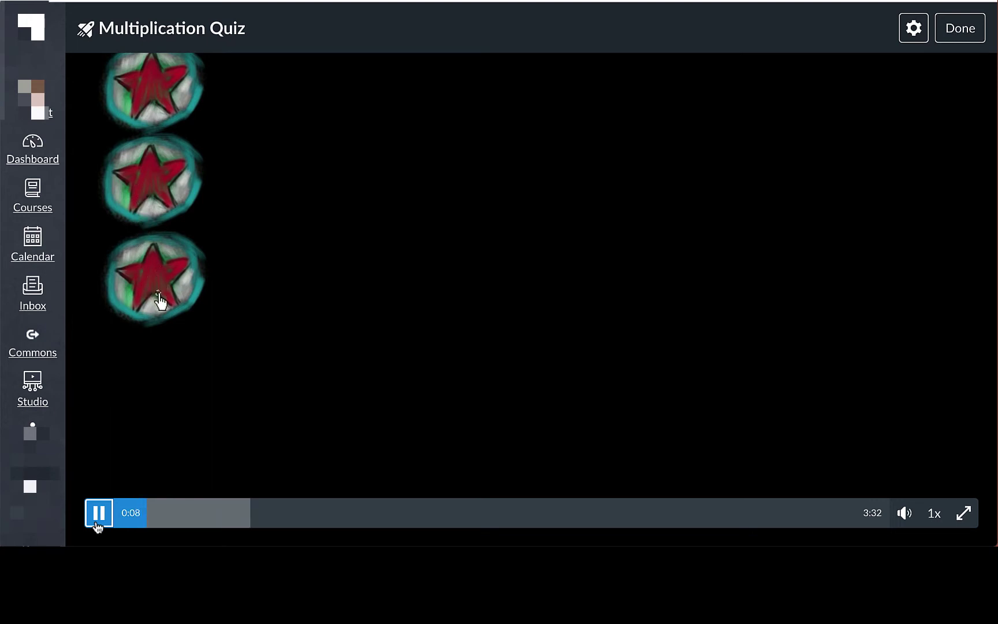
pyautogui.click(98, 513)
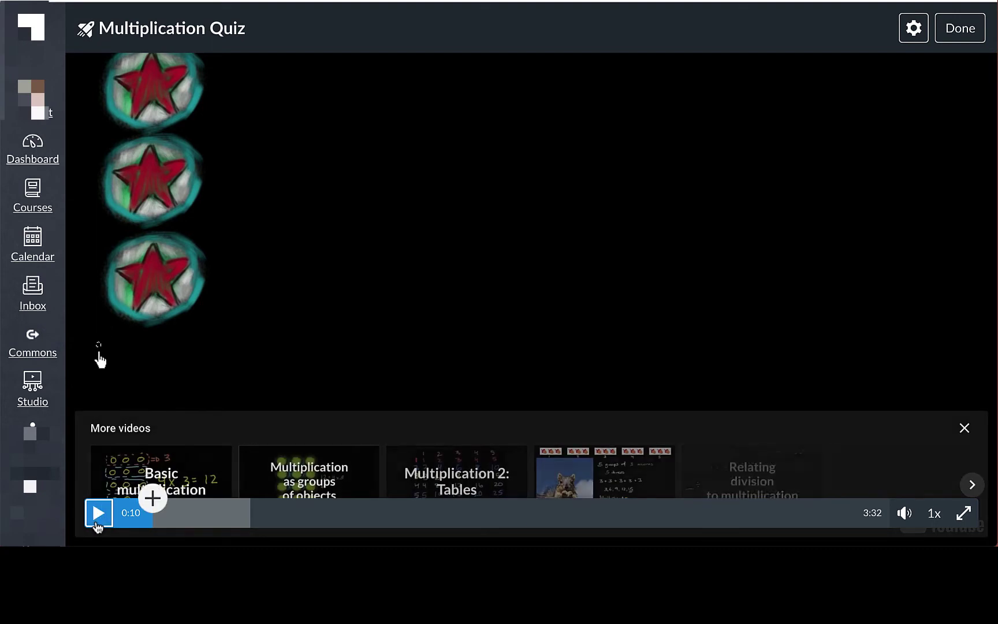
pyautogui.click(157, 506)
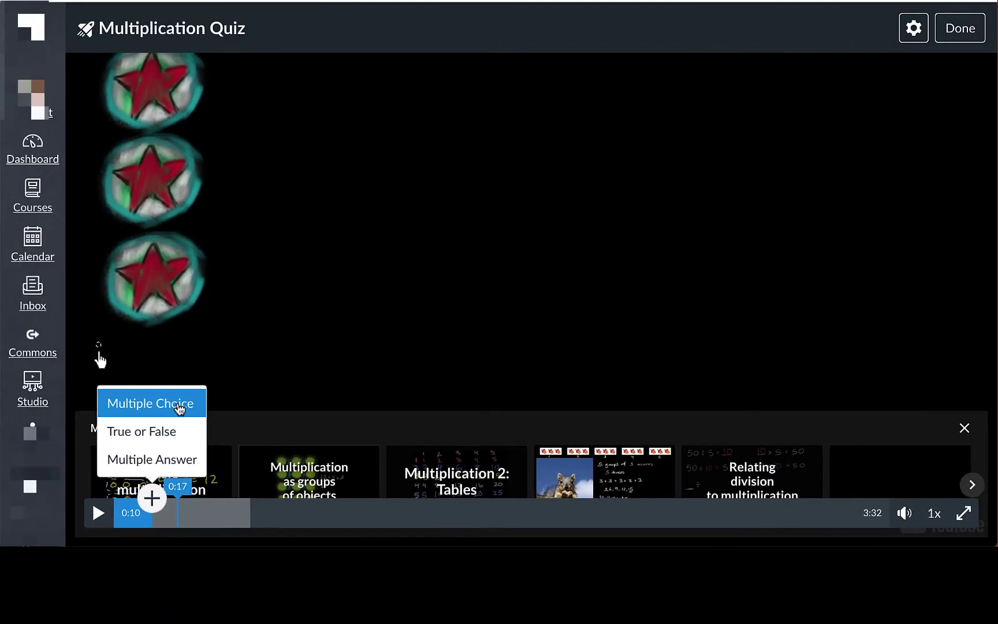
# Add a 0:10 multiple-choice question 'How many stars in 1 group of 3?' with answers 1, 3, 4
pyautogui.click(179, 408)
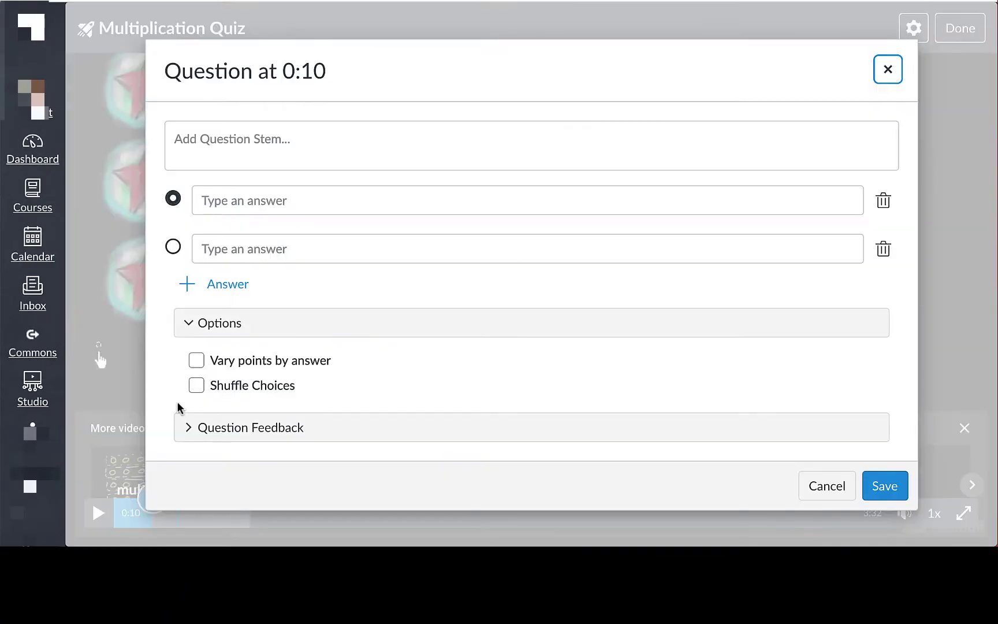
pyautogui.click(220, 128)
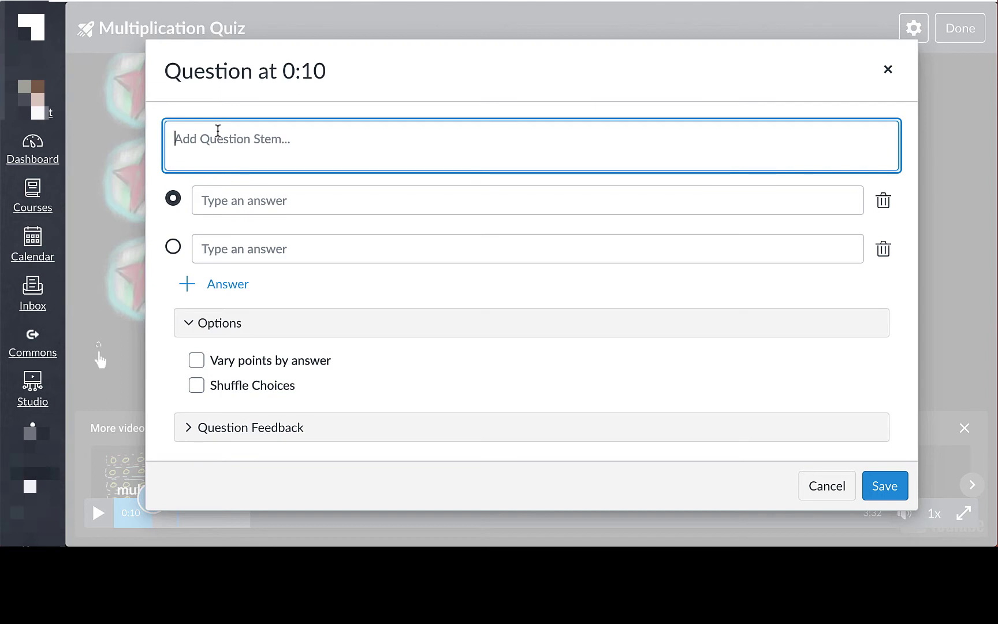
pyautogui.write('How many ')
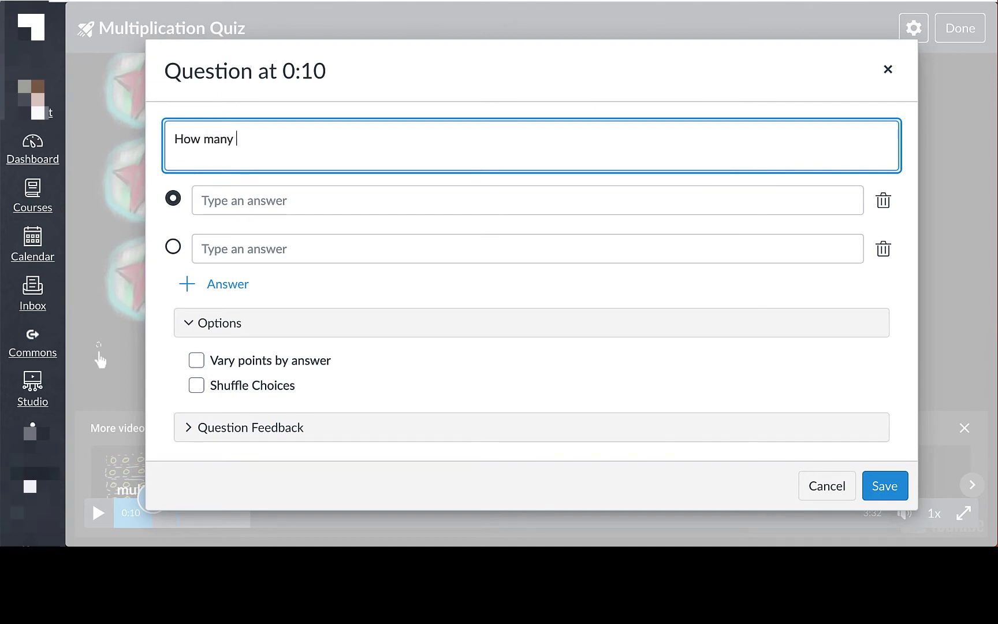
pyautogui.write('stars in 1 group of 3?')
pyautogui.click(205, 200)
pyautogui.write('1')
pyautogui.click(207, 247)
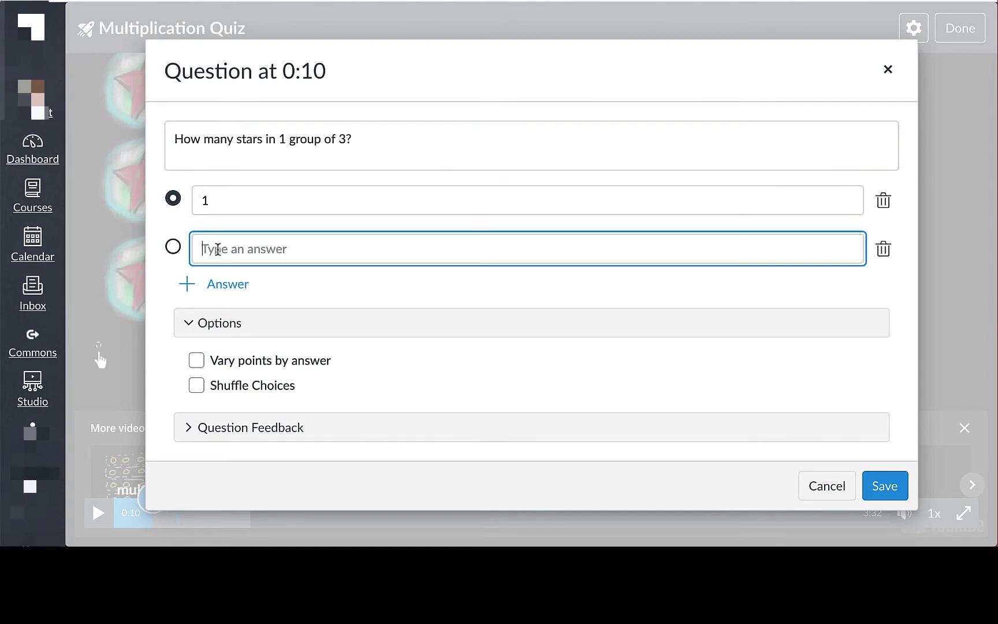
pyautogui.write('3')
pyautogui.click(231, 283)
pyautogui.write('4')
# Mark 3 as the correct answer, enable Shuffle Choices, and expand Question Feedback
pyautogui.click(173, 226)
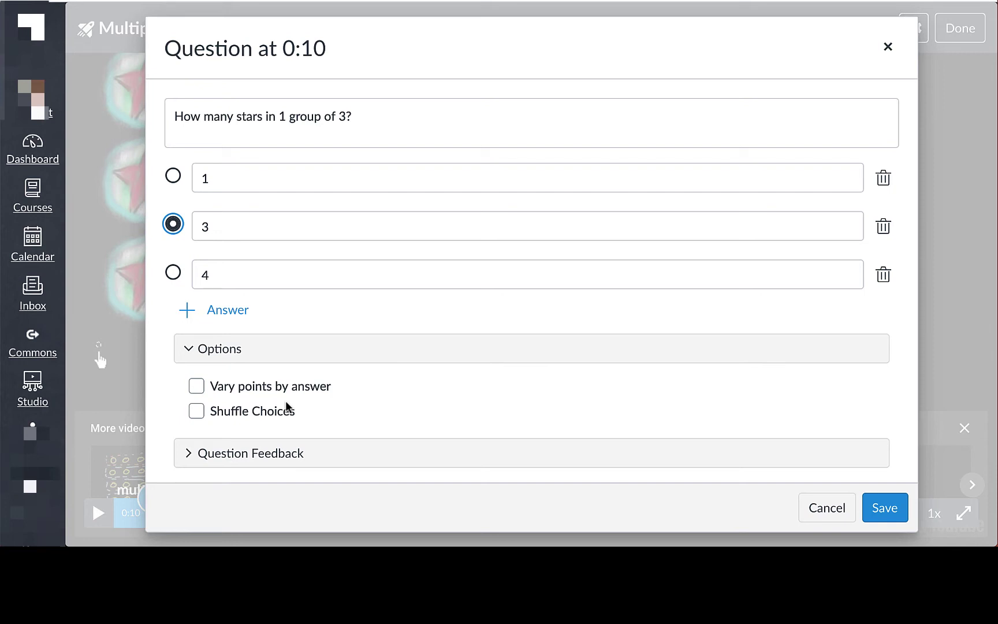
pyautogui.scroll(-1, 286, 400)
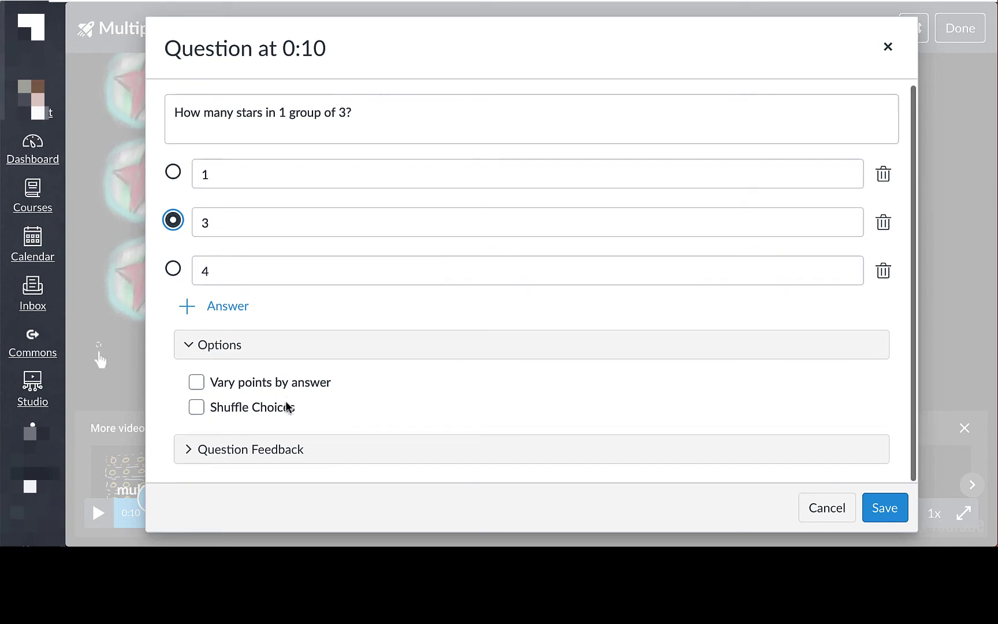
pyautogui.click(197, 413)
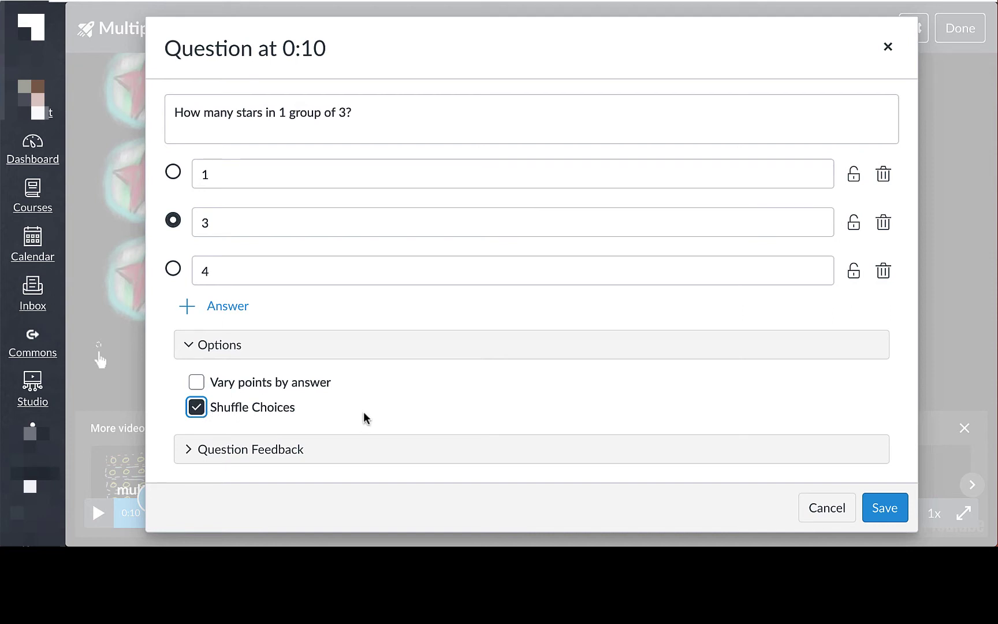
pyautogui.click(190, 454)
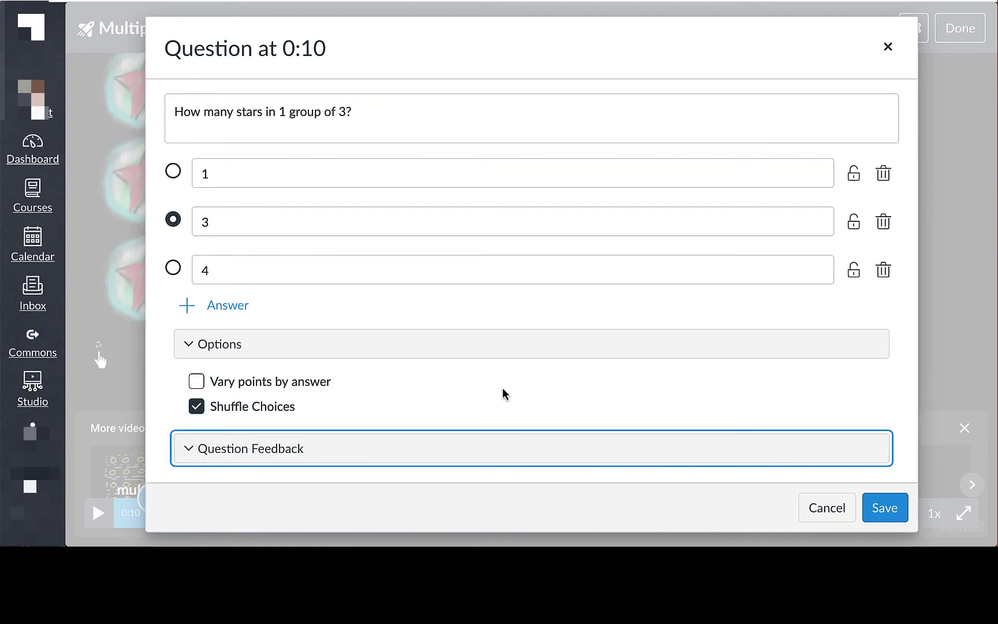
# Give feedback 'Great job!' for correct and 'Go back and count the stars.' for incorrect answers, then save
pyautogui.scroll(-4, 502, 393)
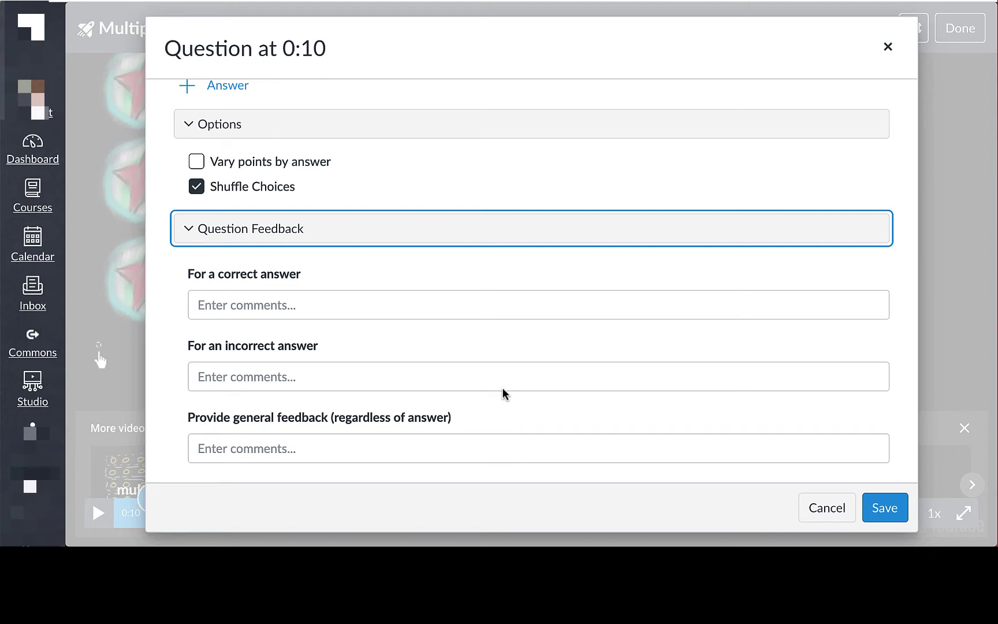
pyautogui.press('Tab')
pyautogui.write('Great job!')
pyautogui.click(274, 376)
pyautogui.write('Go back and ')
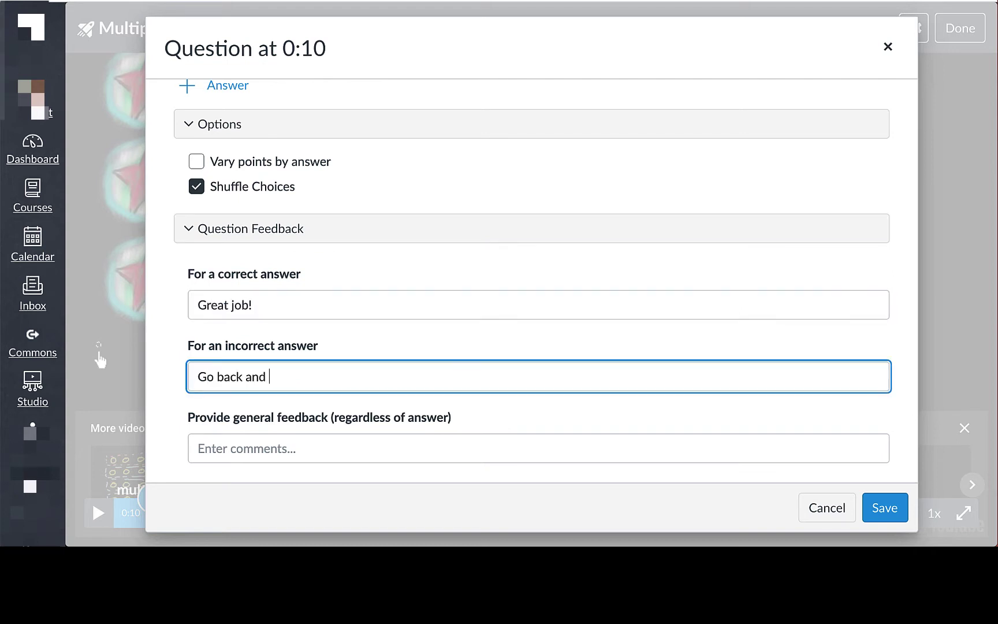
pyautogui.write('count the stars.')
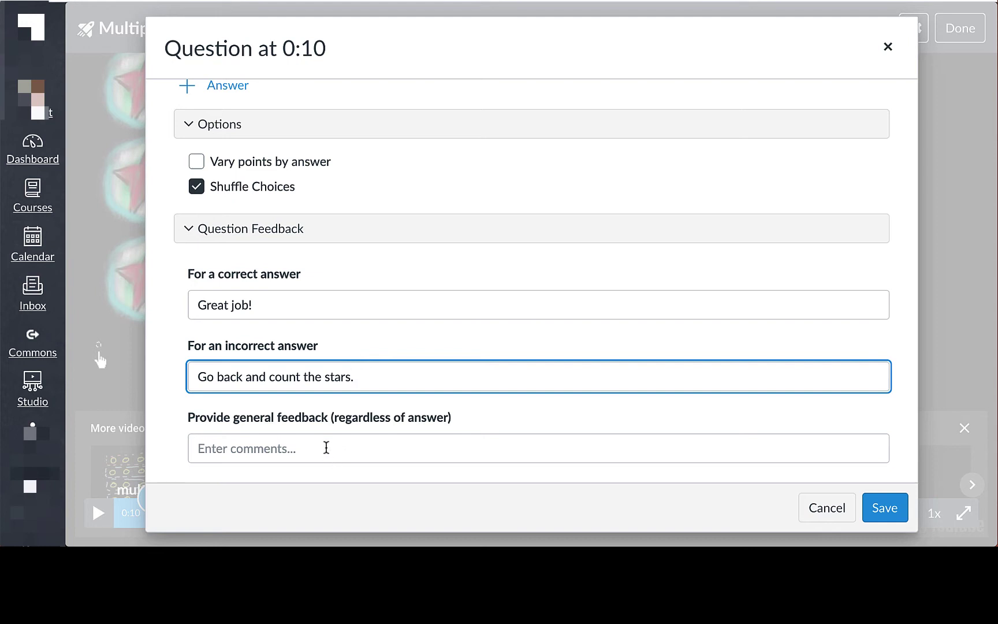
pyautogui.click(885, 508)
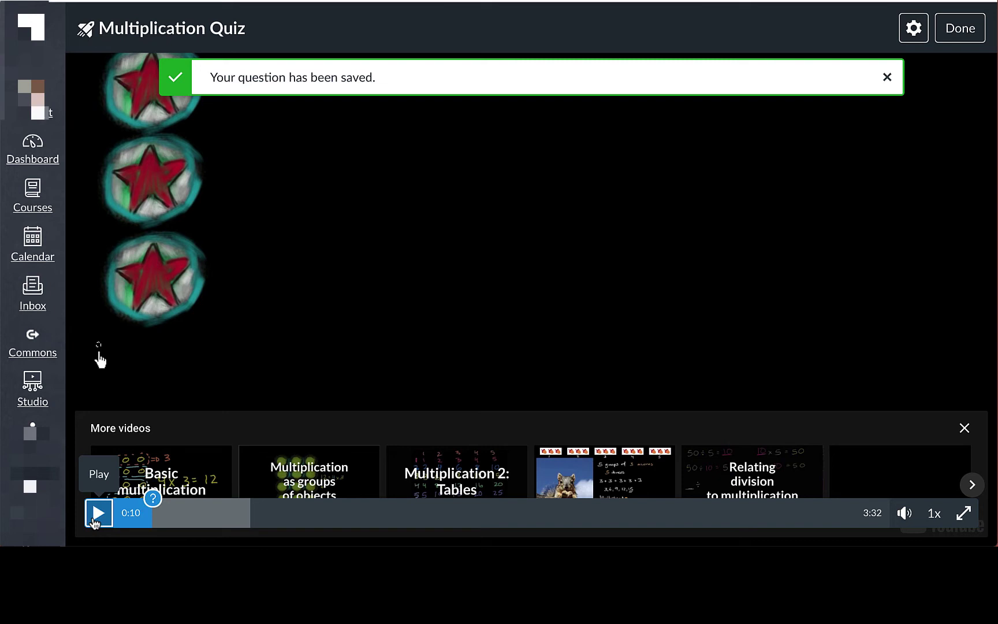
# Resume the video, reopen the 0:10 question, discard it unchanged, and keep playing
pyautogui.click(95, 512)
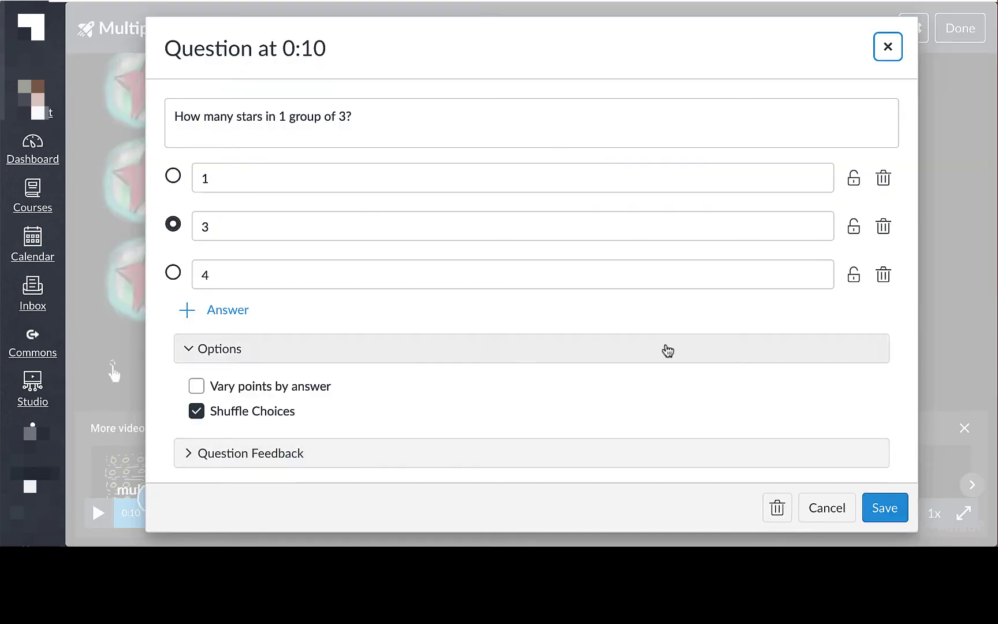
pyautogui.click(835, 510)
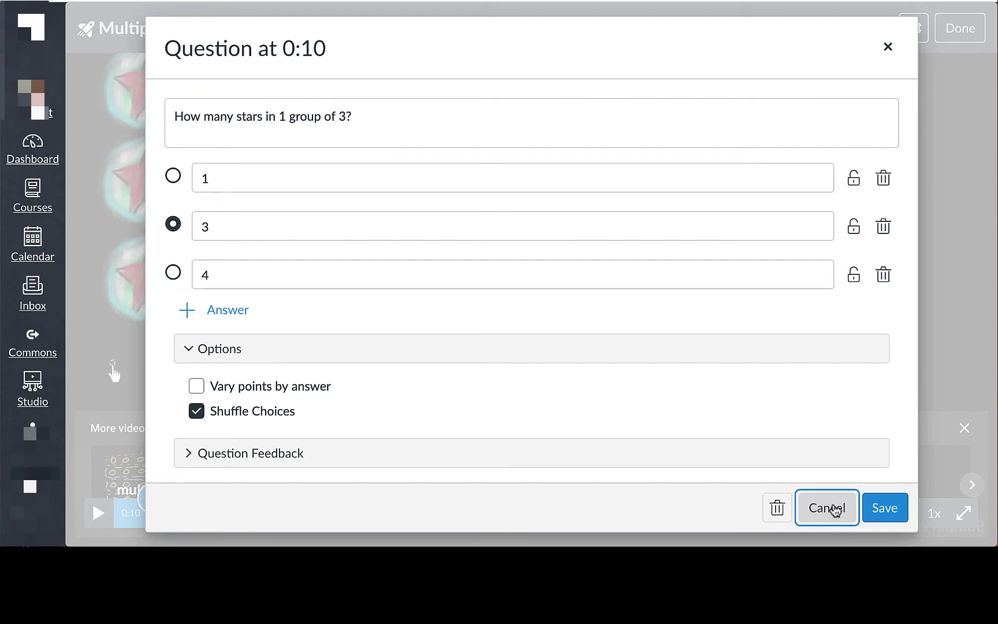
pyautogui.click(834, 509)
pyautogui.click(680, 346)
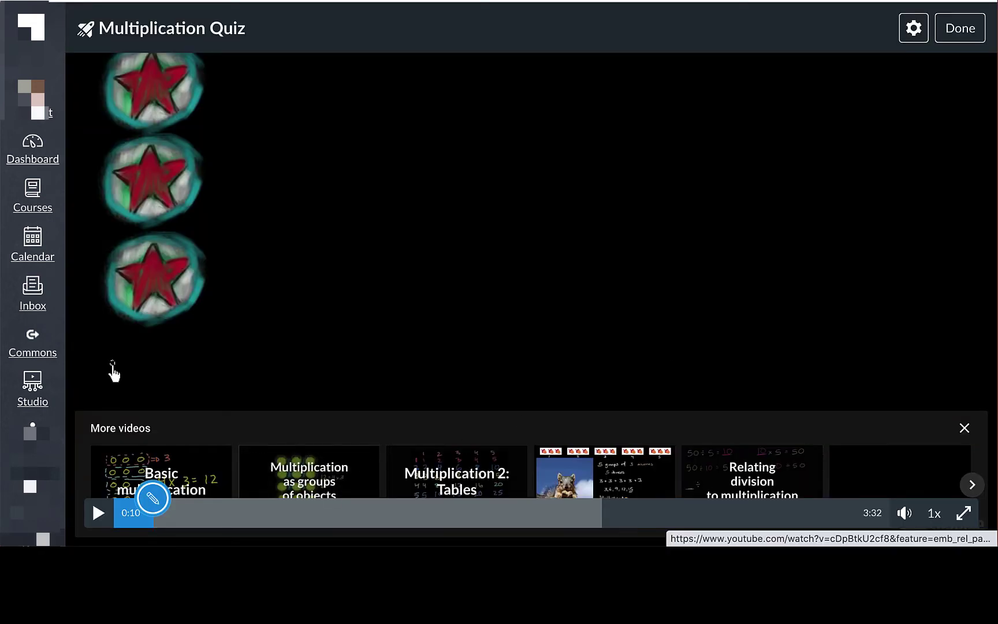
pyautogui.click(93, 520)
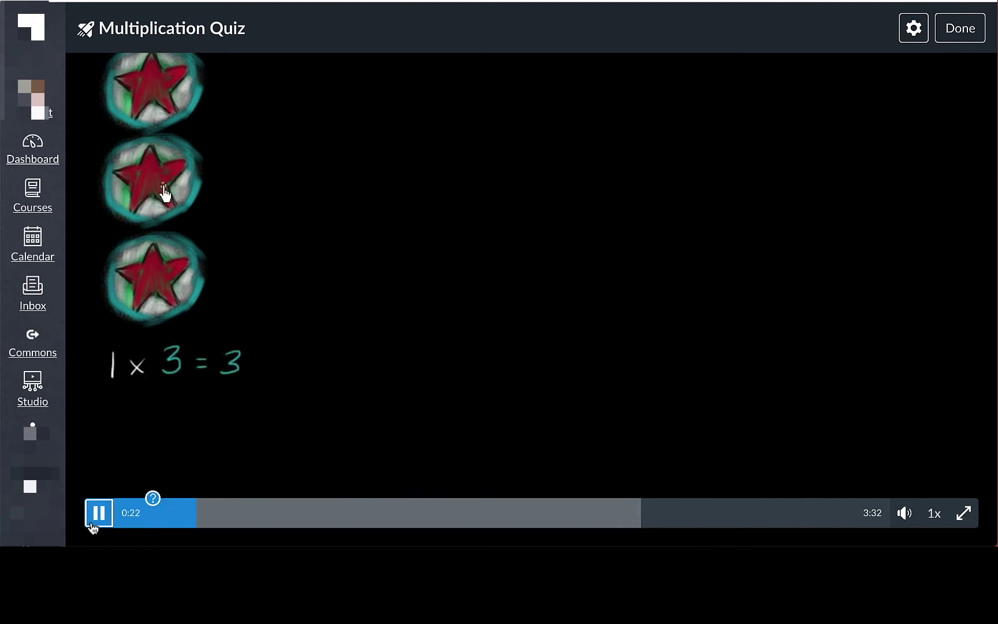
# Save a true-or-false question stating 'There is a total of 6 star patches.'
pyautogui.click(95, 514)
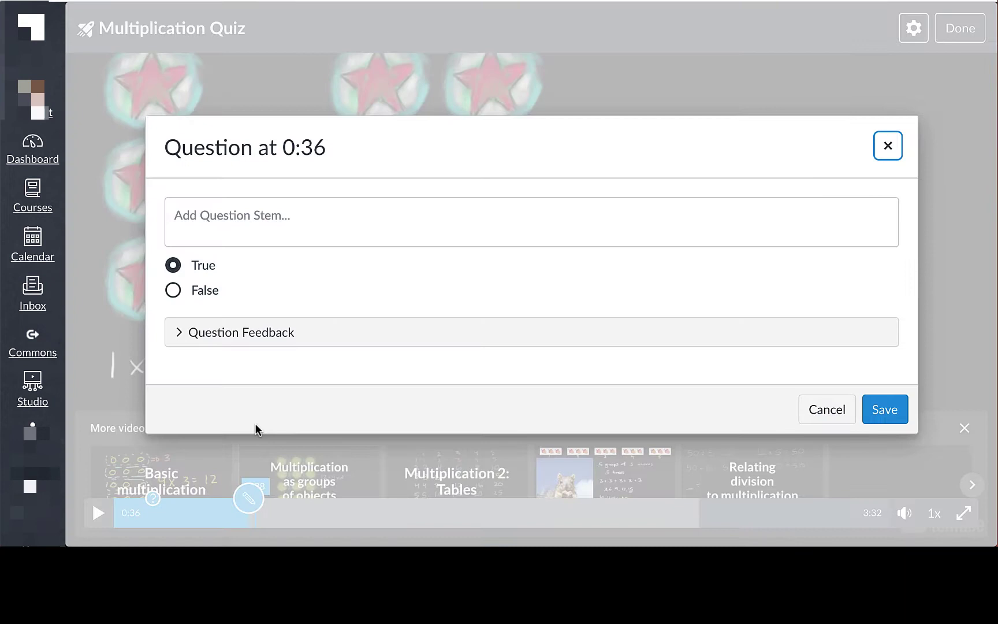
pyautogui.click(245, 215)
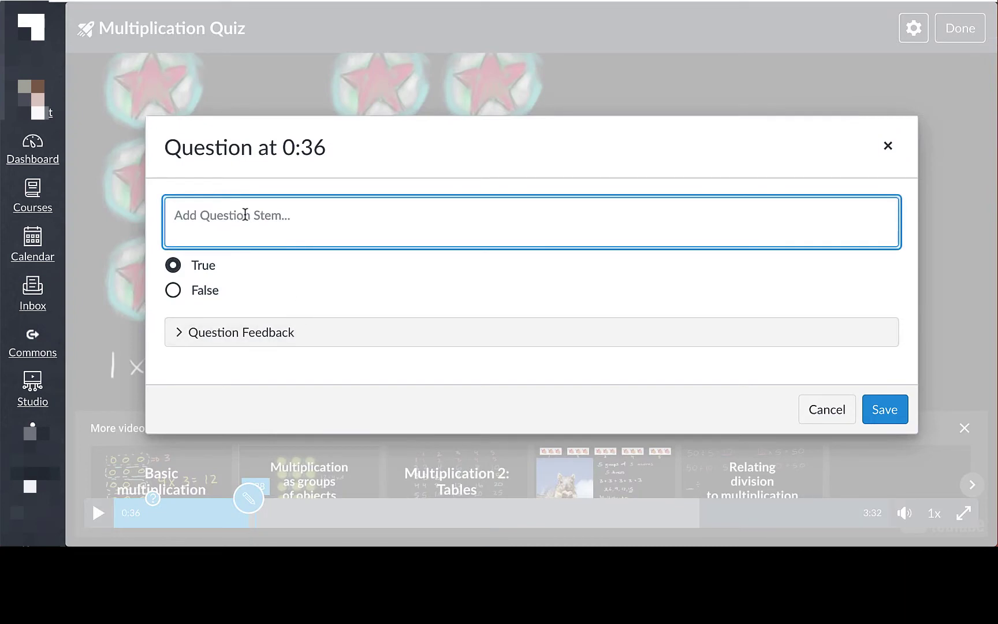
pyautogui.write('There is a total of 6 star patches.')
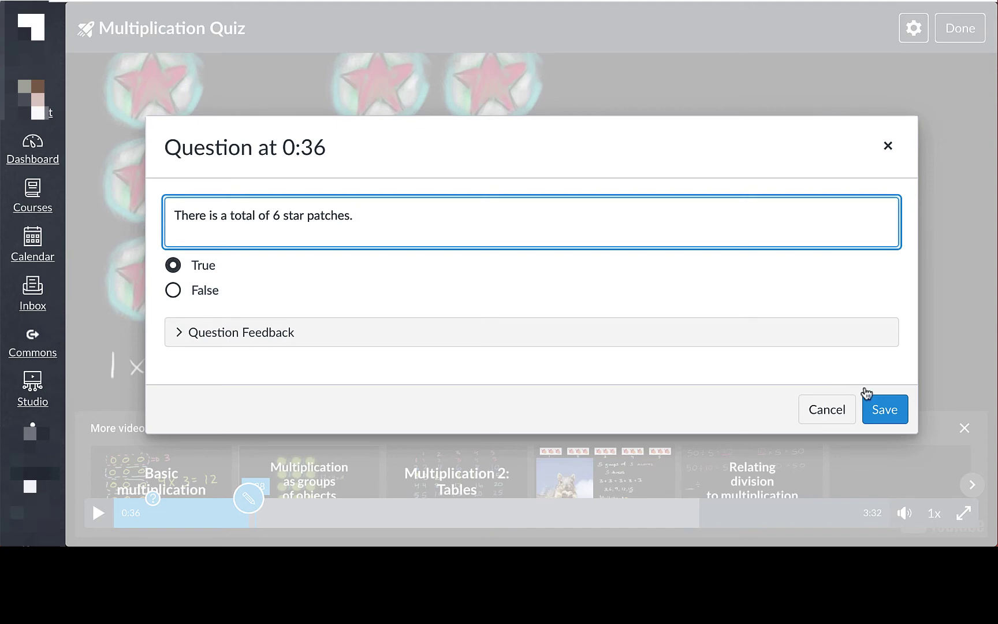
pyautogui.click(883, 411)
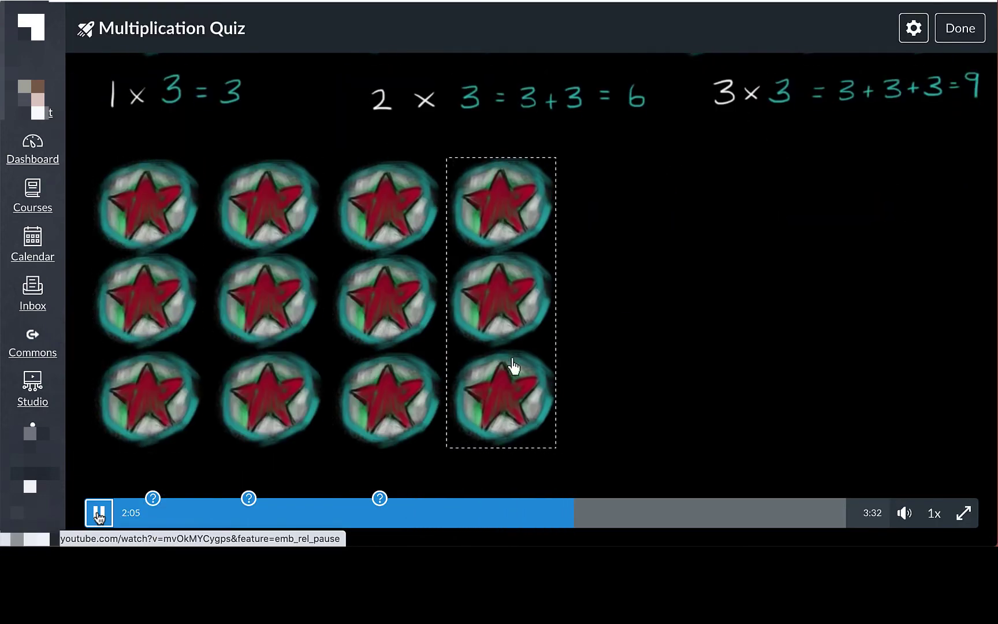
# Add the 3:19 question 'Which expression is the same as 3 + 3 + 3 + 3 + 3 + 3 + 3?' with choices 5 x 3, 6 x 3, 7 x 3 (correct), shuffled. Then finish the quiz
pyautogui.click(173, 234)
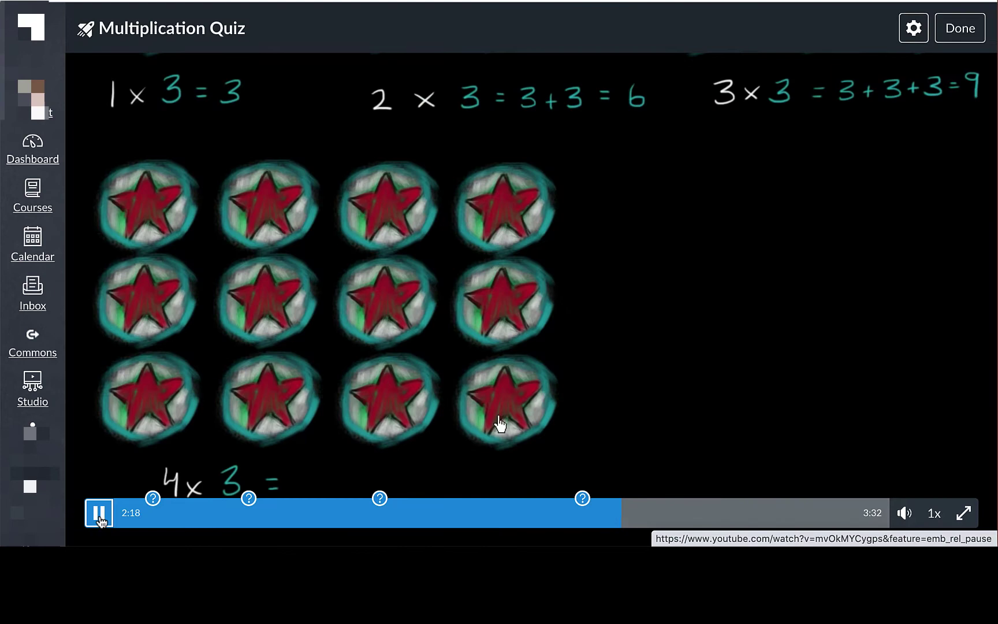
pyautogui.write('Which expression is the same as 3 + 3 + 3 + 3 + 3 + 3 + 3?')
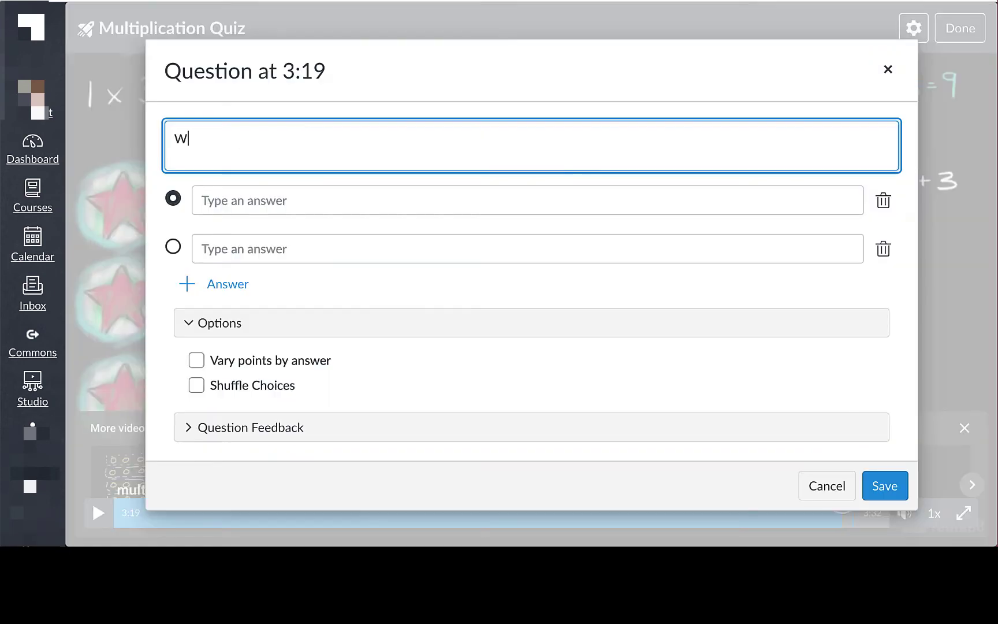
pyautogui.click(526, 198)
pyautogui.write('5 x 3')
pyautogui.click(525, 247)
pyautogui.write('6 x 3')
pyautogui.click(225, 283)
pyautogui.click(173, 272)
pyautogui.click(196, 459)
pyautogui.click(884, 508)
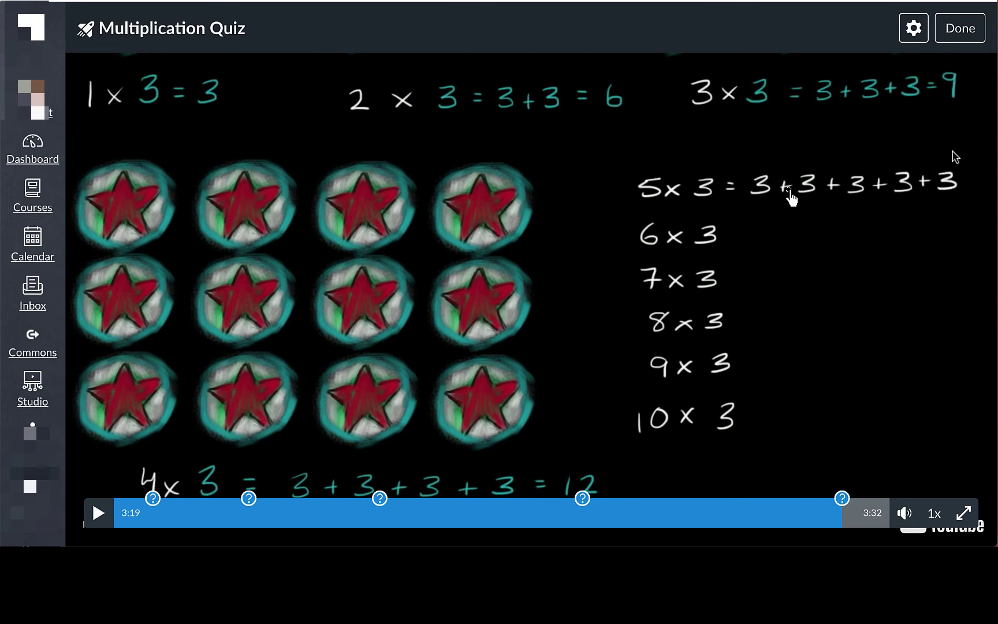
pyautogui.click(961, 37)
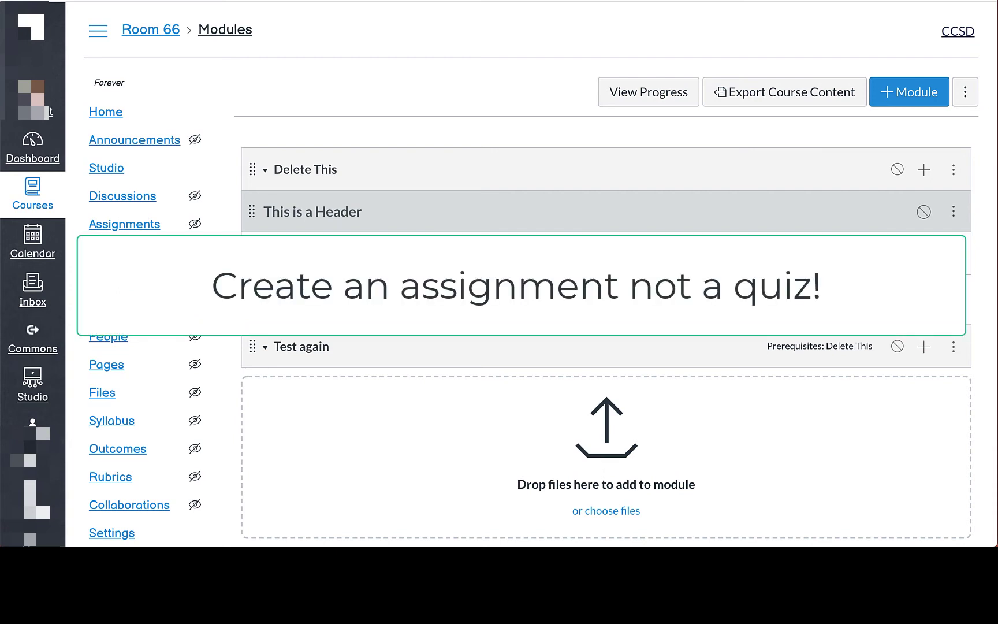
# Create a new assignment item named 'delete video quiz' in the Delete This module
pyautogui.click(924, 170)
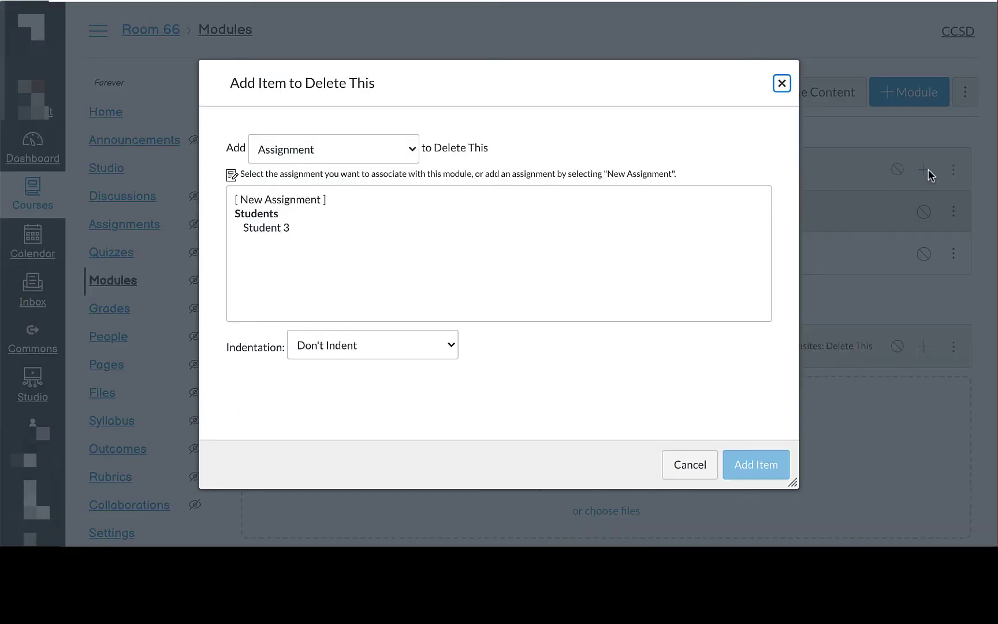
pyautogui.click(319, 200)
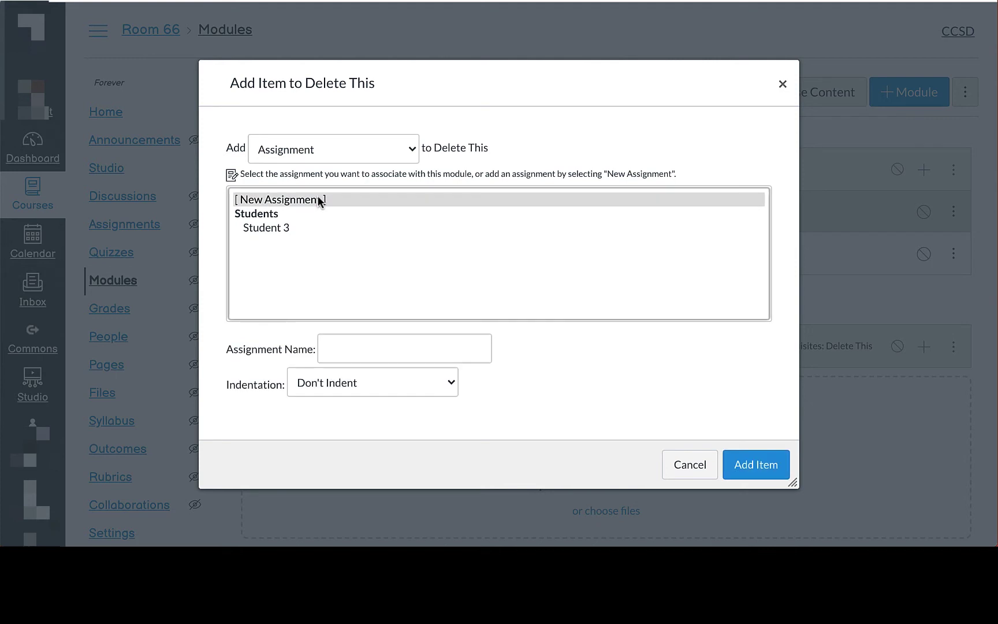
pyautogui.click(371, 354)
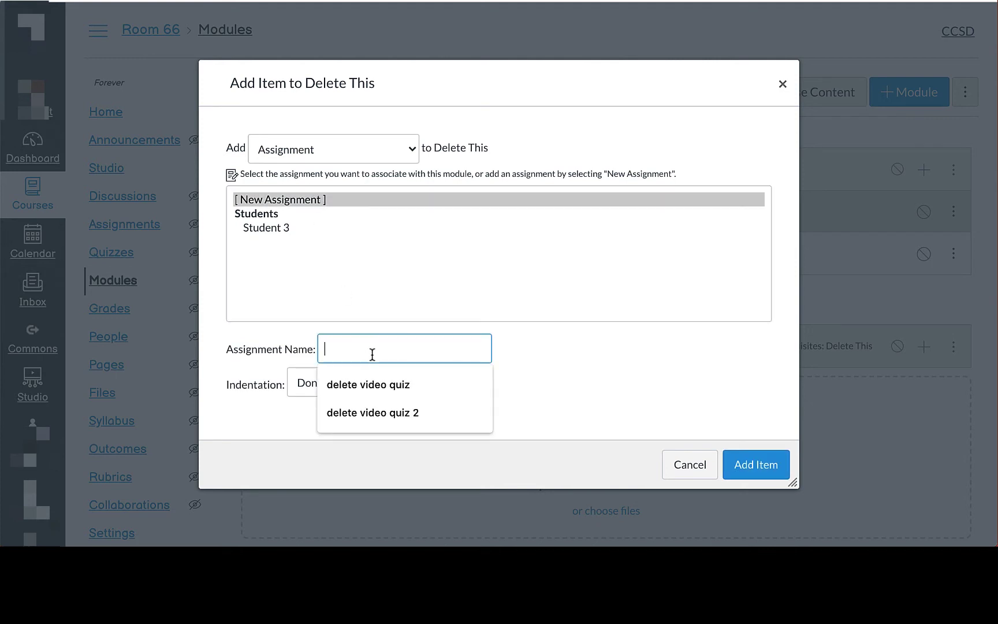
pyautogui.click(388, 385)
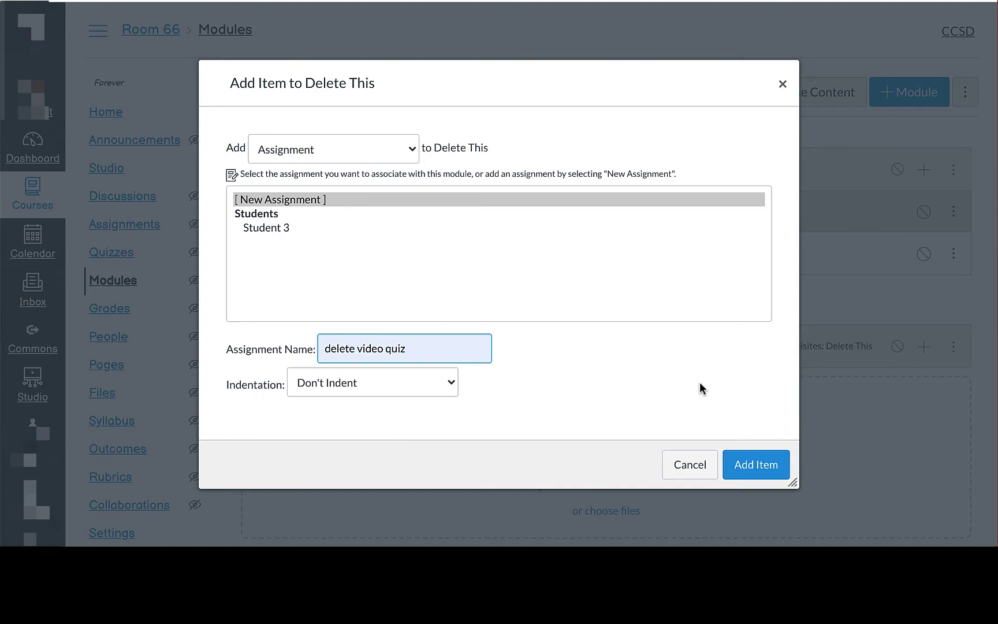
pyautogui.click(760, 475)
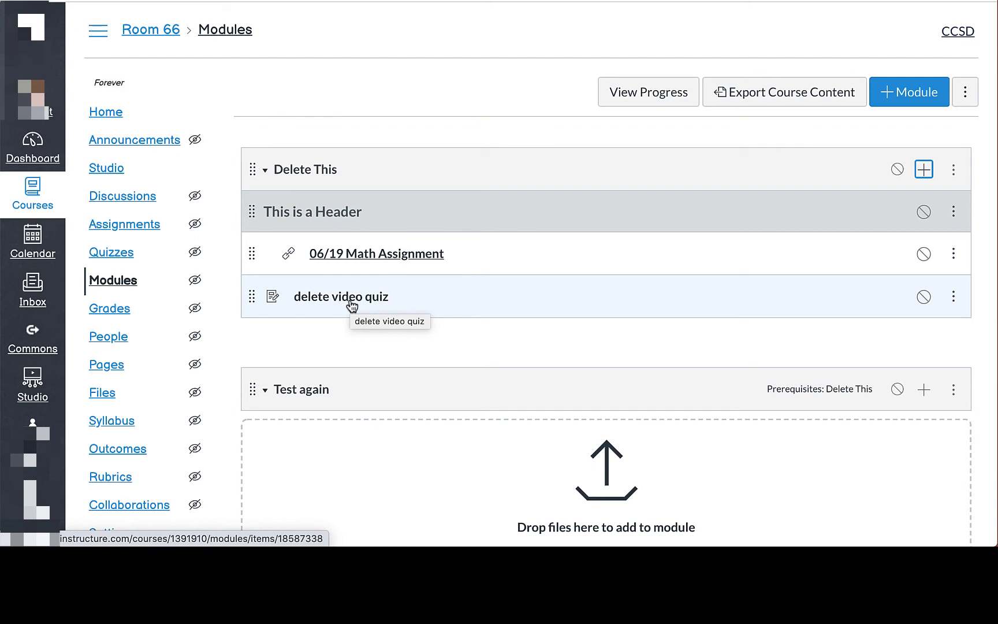
# Open the delete video quiz assignment's edit page and scroll down to Submission Type
pyautogui.click(351, 300)
pyautogui.click(690, 94)
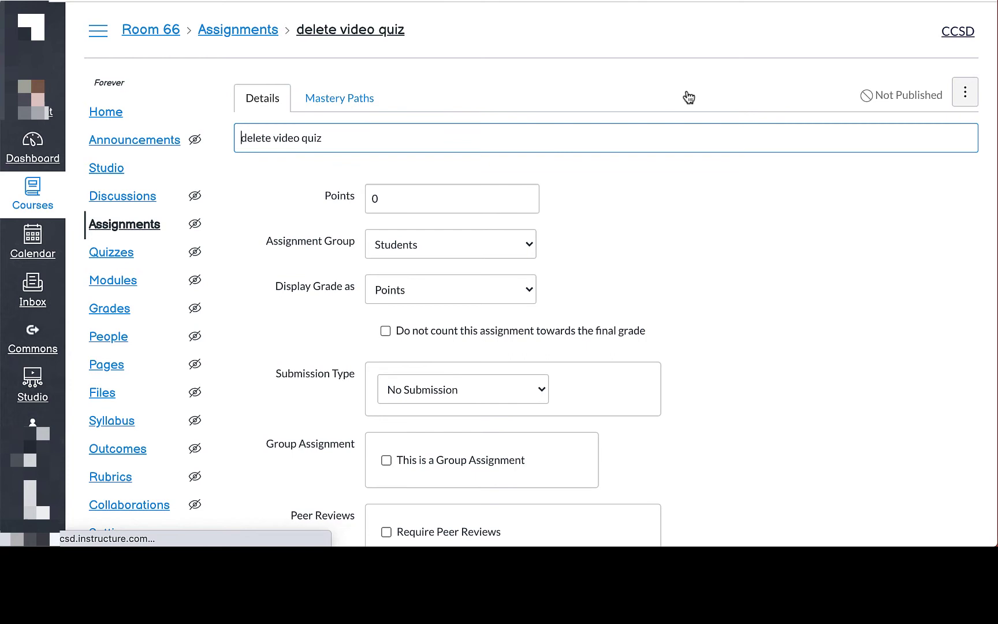
pyautogui.scroll(-2, 574, 303)
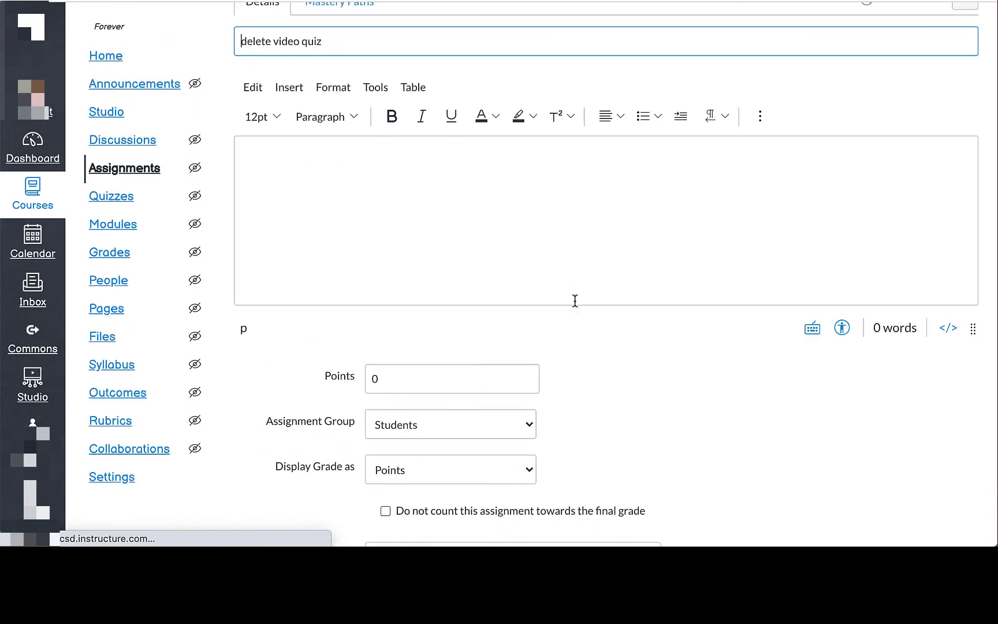
pyautogui.scroll(-5, 575, 300)
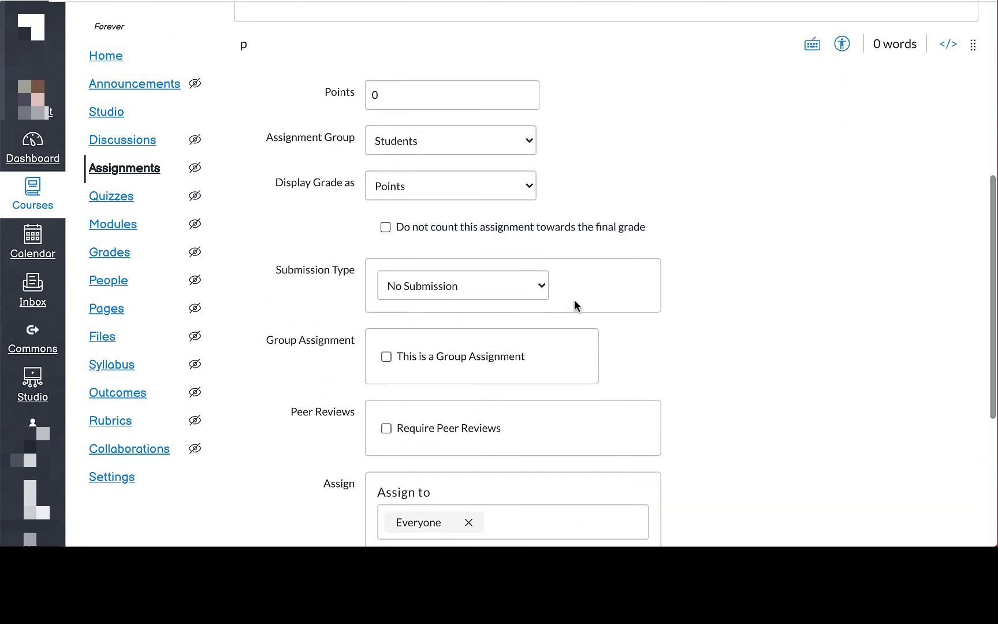
pyautogui.scroll(-1, 575, 303)
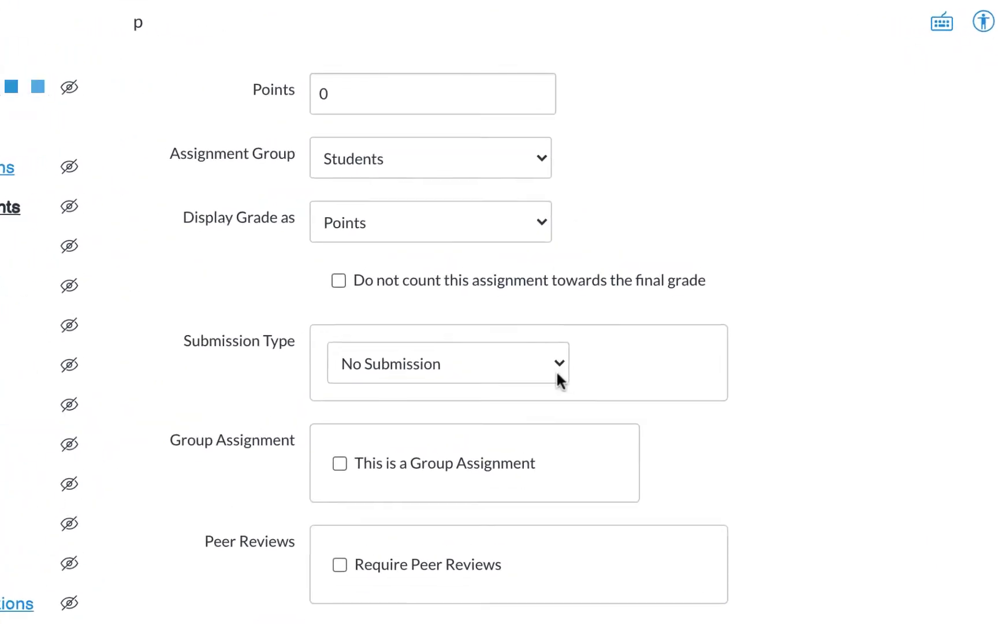
# Set Submission Type to External Tool and list the available external tools with Find
pyautogui.click(540, 284)
pyautogui.click(560, 388)
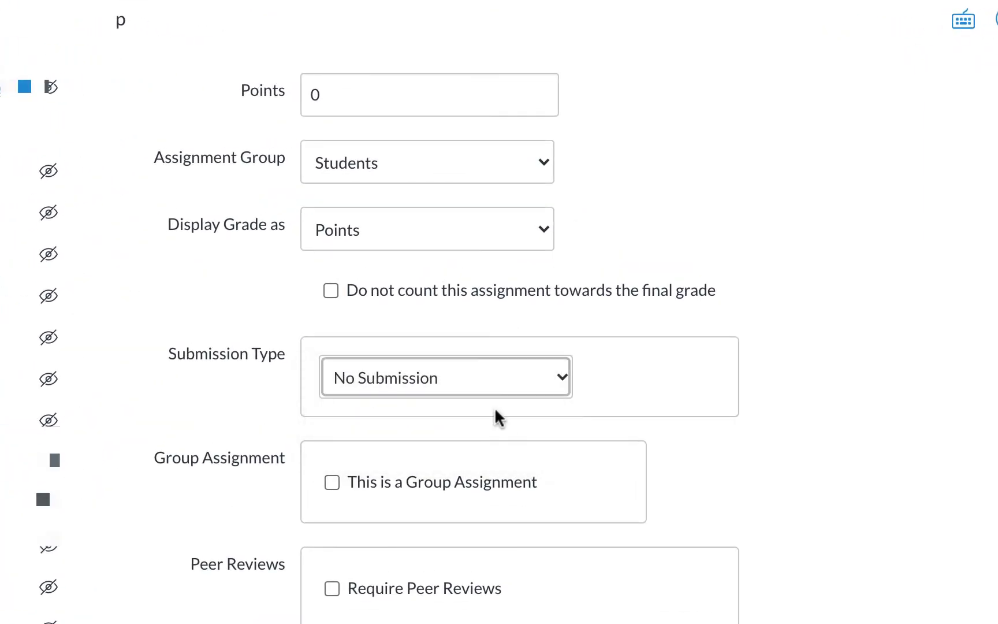
pyautogui.click(496, 384)
pyautogui.click(445, 396)
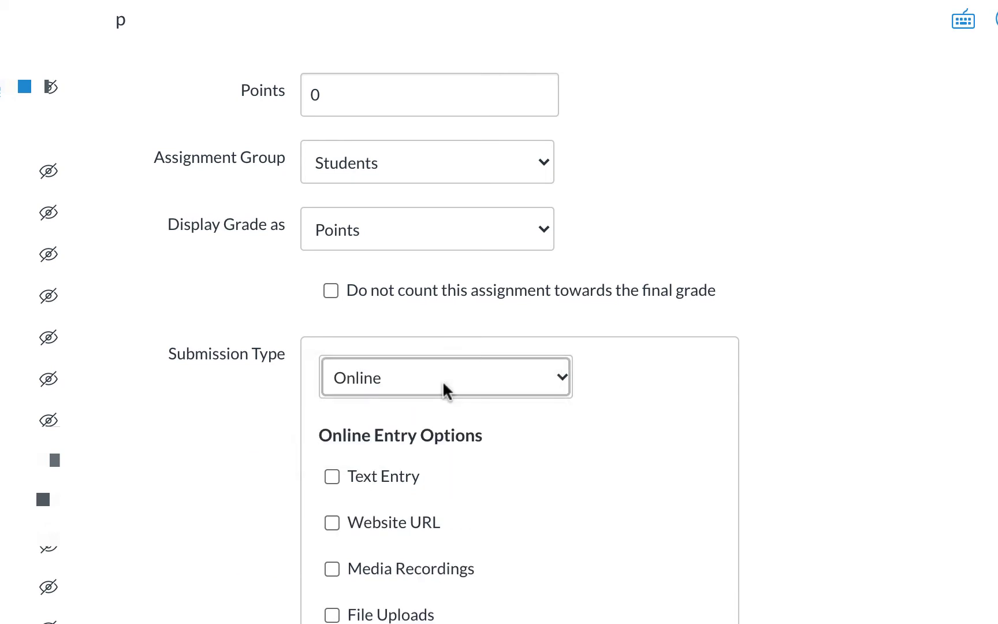
pyautogui.click(463, 384)
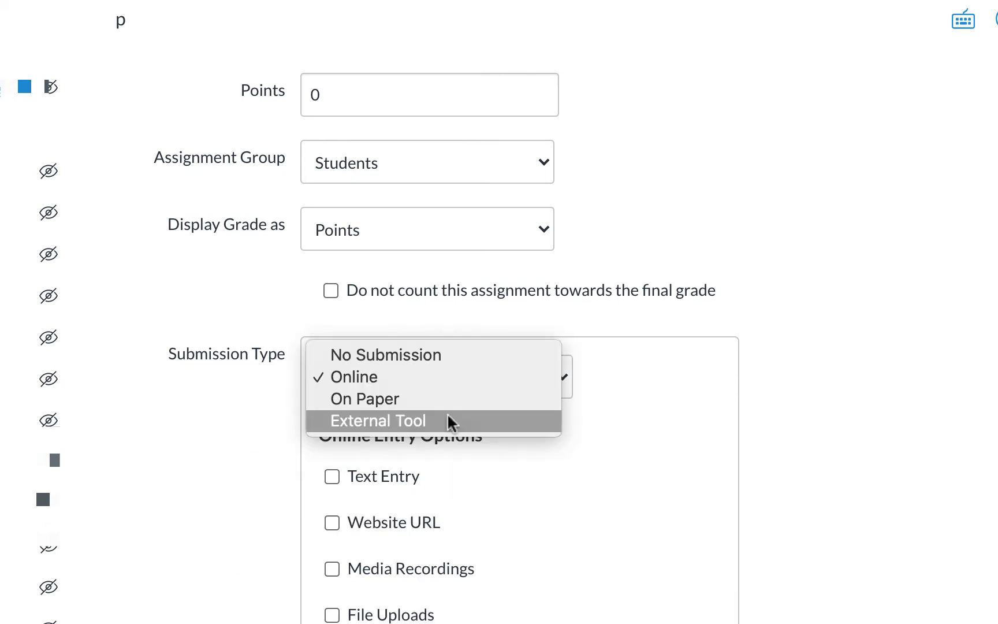
pyautogui.click(417, 421)
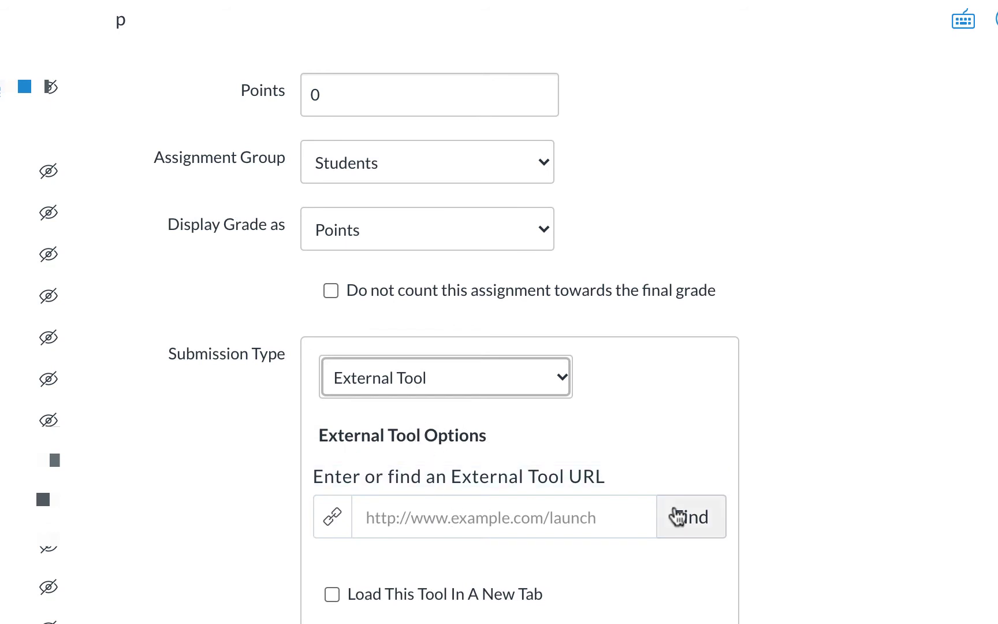
pyautogui.click(691, 517)
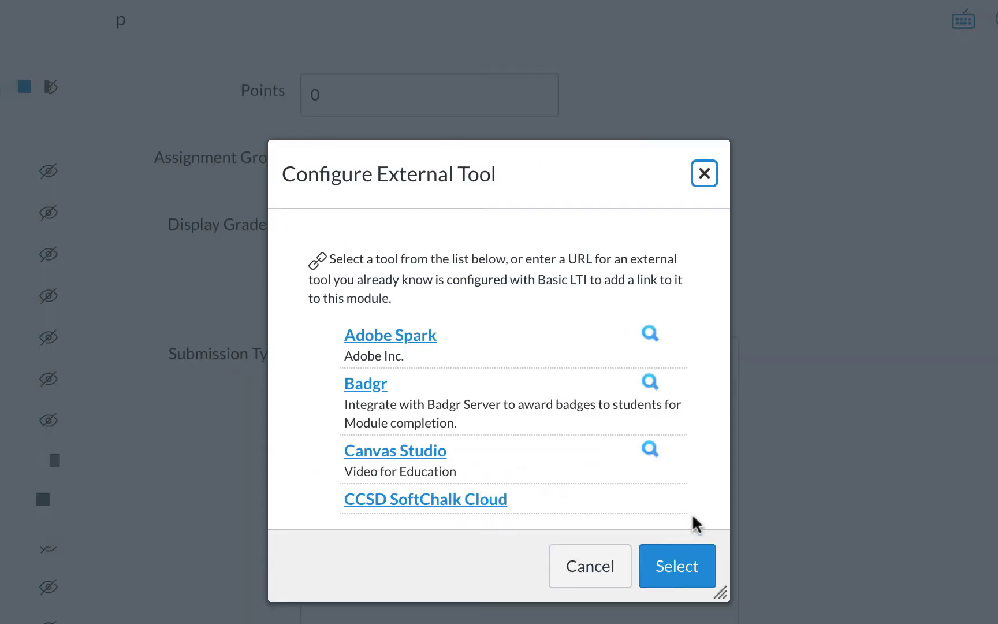
# Embed the Canvas Studio Multiplication Quiz, based on the Multiplication intro video, as the assignment's external tool
pyautogui.click(349, 445)
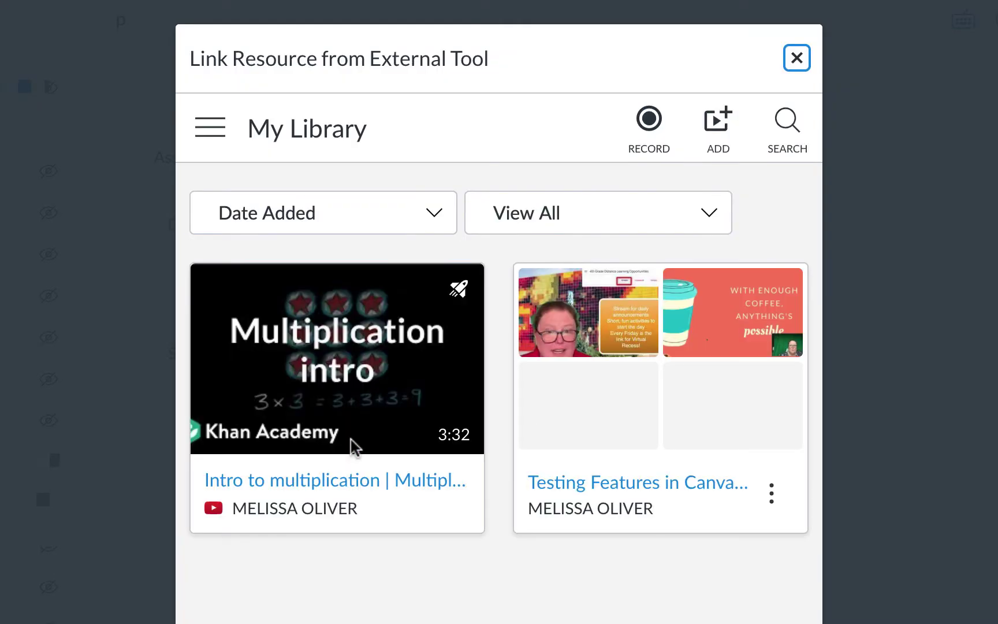
pyautogui.moveTo(353, 447)
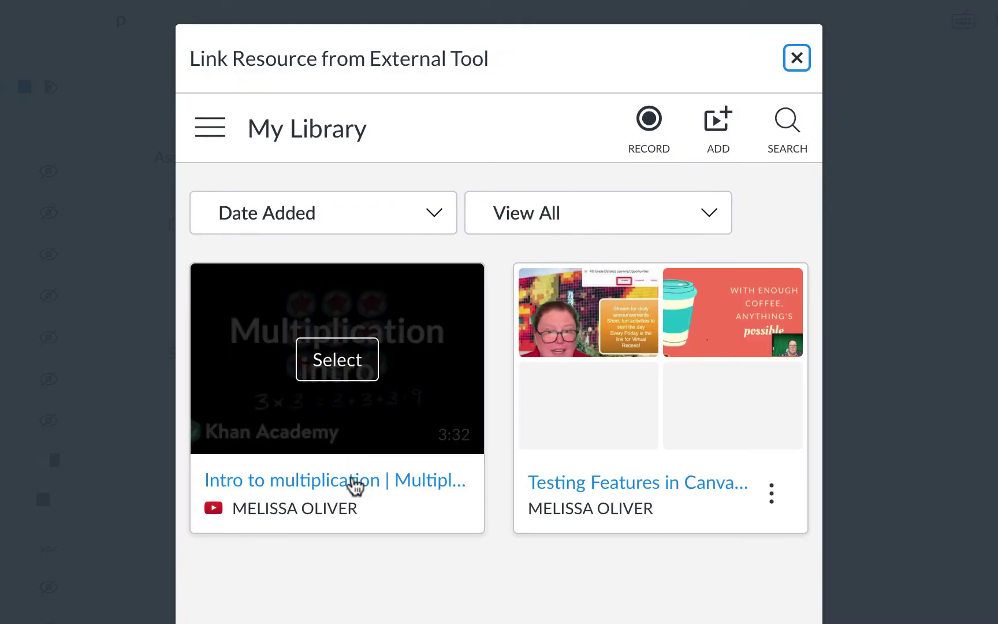
pyautogui.click(351, 347)
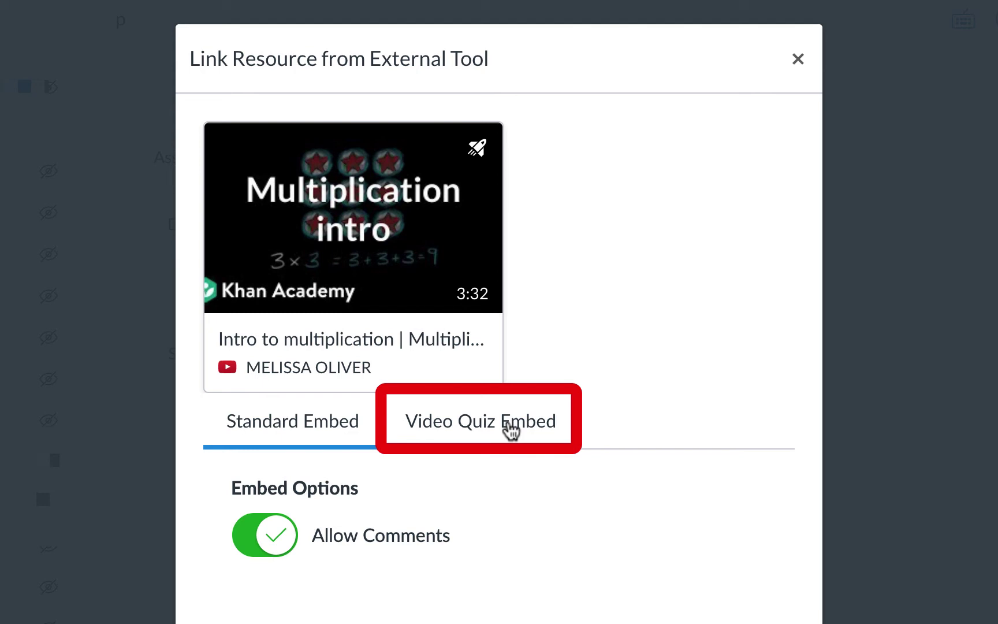
pyautogui.click(509, 428)
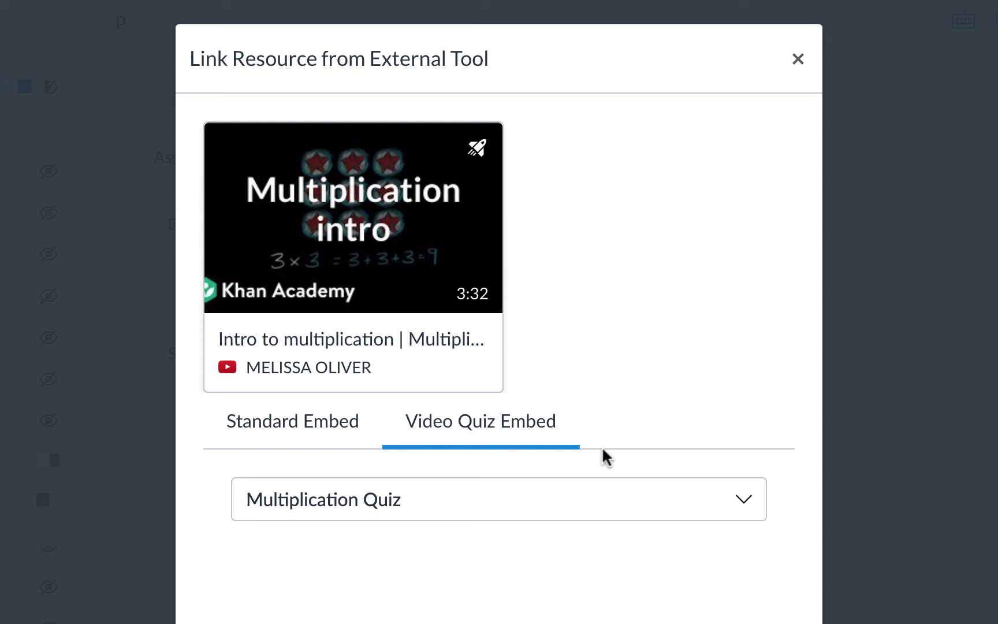
pyautogui.click(595, 508)
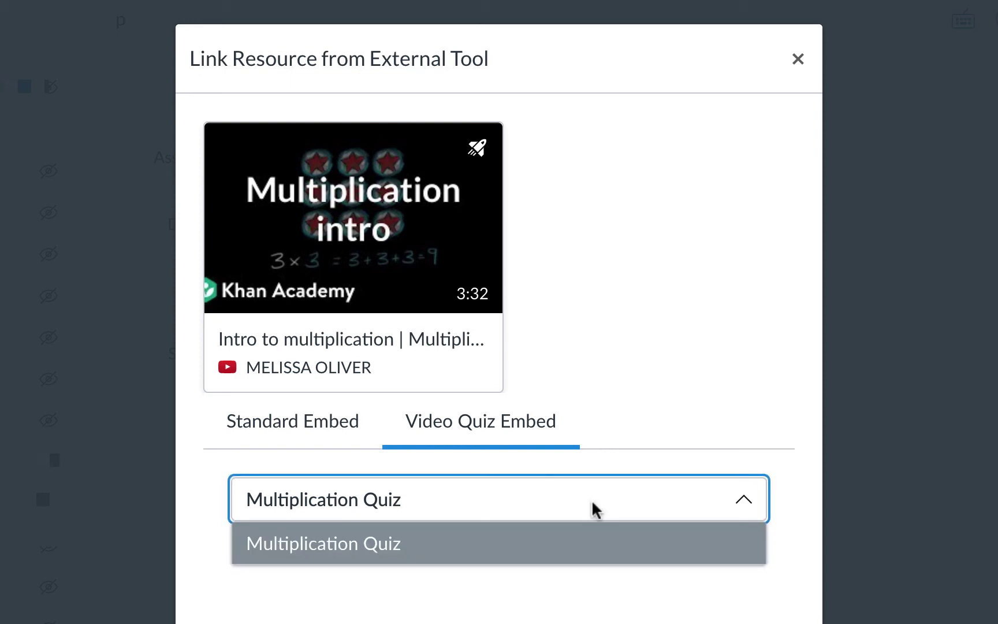
pyautogui.click(556, 573)
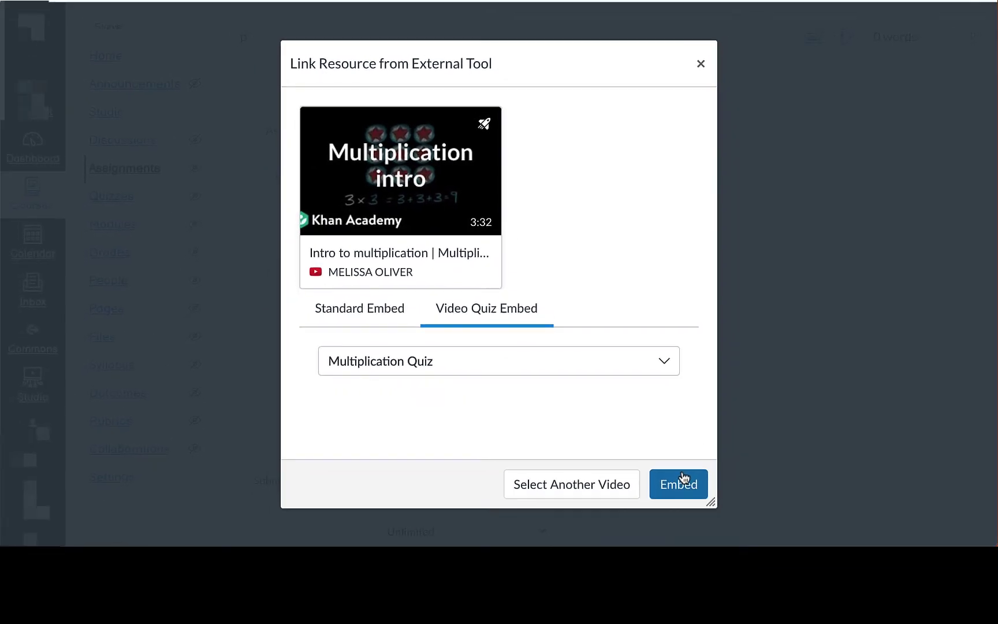
pyautogui.click(681, 484)
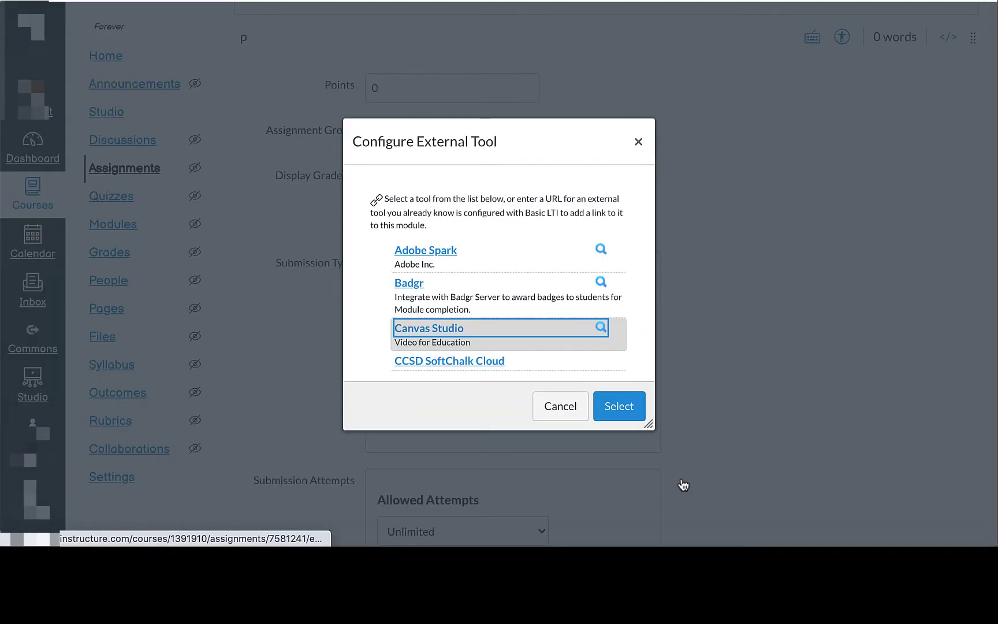
# Confirm the Canvas Studio video link and save and publish the 'delete video quiz' assignment
pyautogui.click(617, 397)
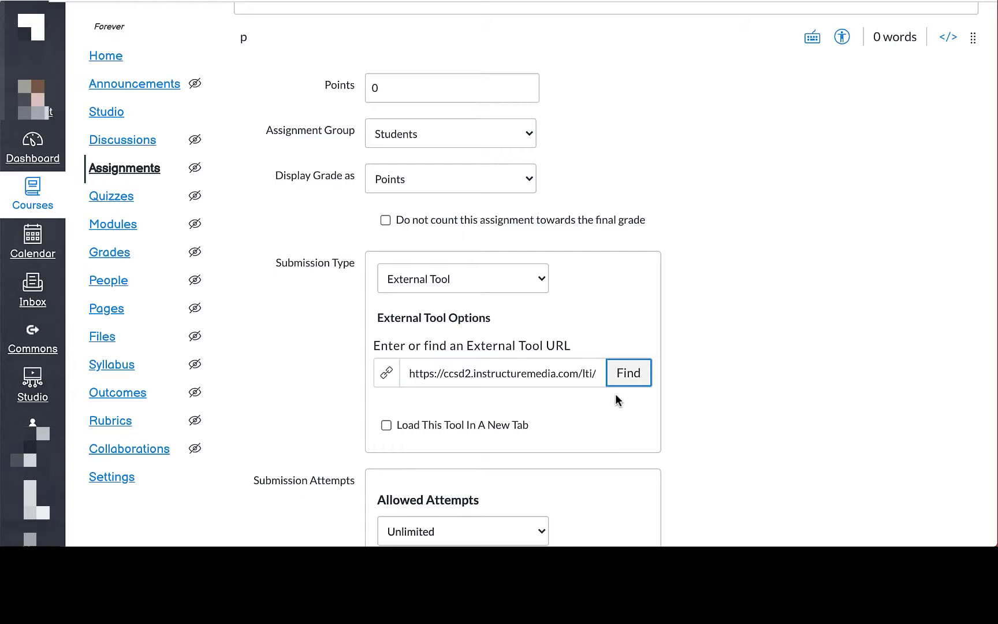
pyautogui.scroll(-7, 617, 398)
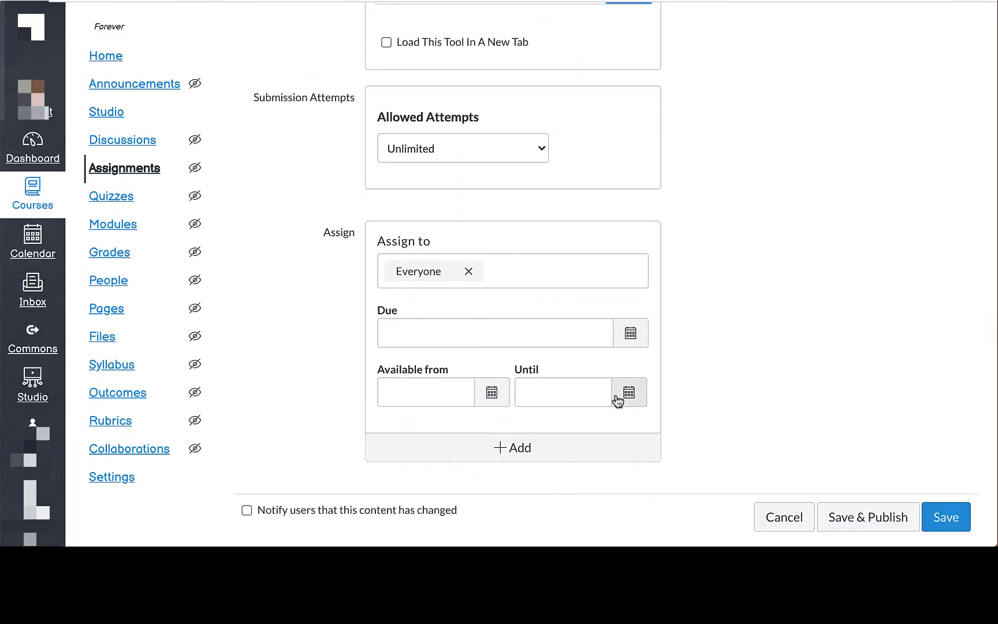
pyautogui.click(848, 520)
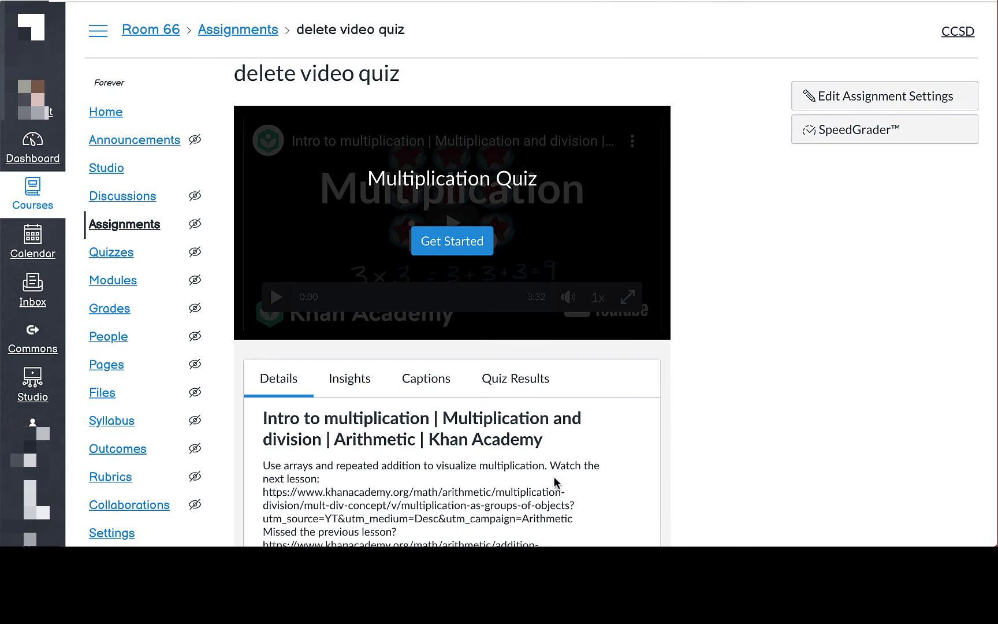
# Erase the multiplication video's entire Khan Academy description and save, keeping only its title
pyautogui.scroll(-3, 557, 483)
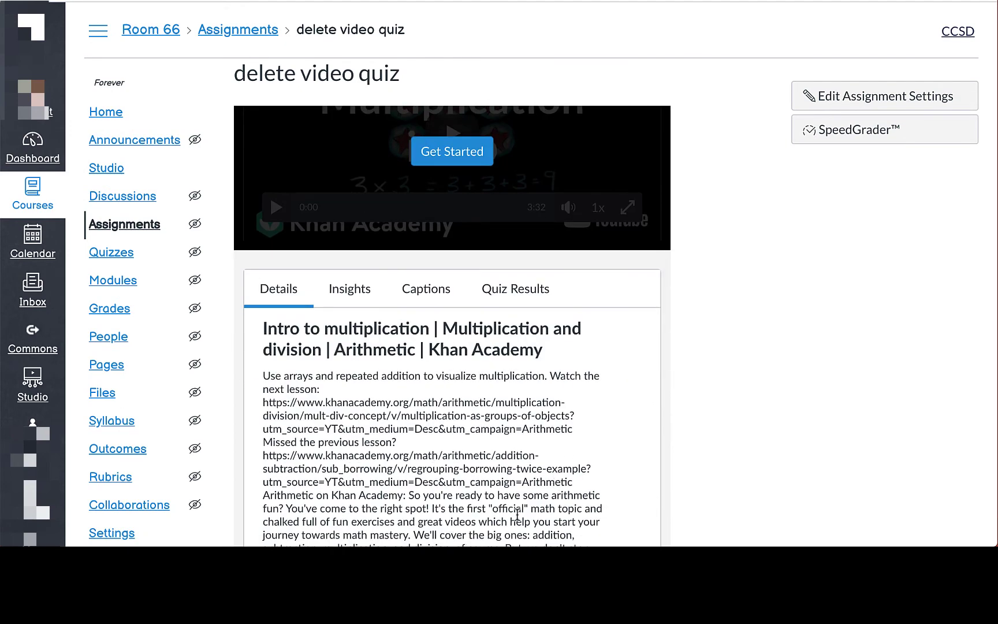
pyautogui.scroll(-5, 491, 528)
pyautogui.scroll(-3, 517, 515)
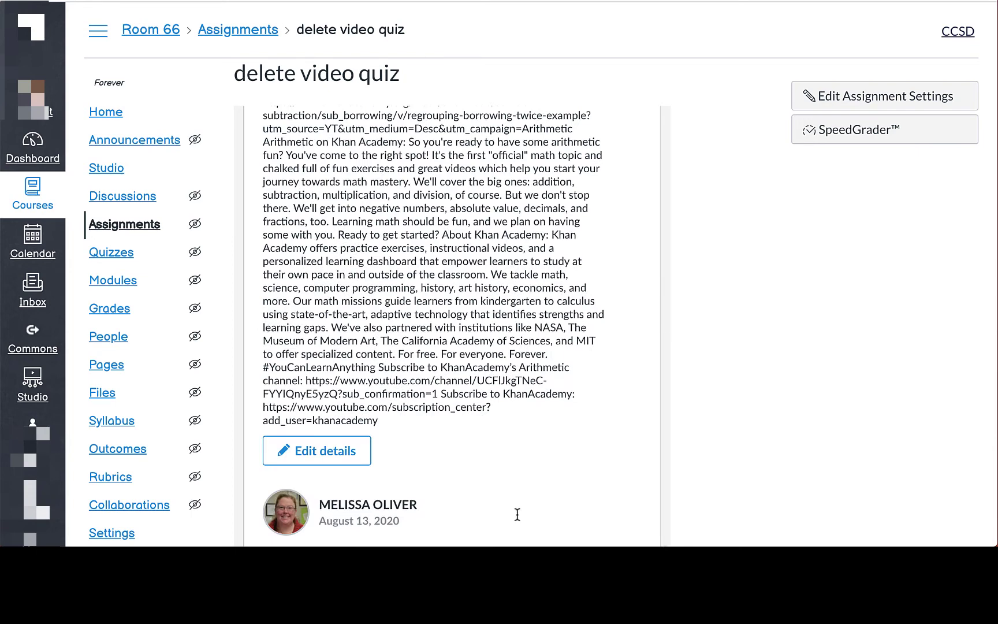
pyautogui.click(335, 456)
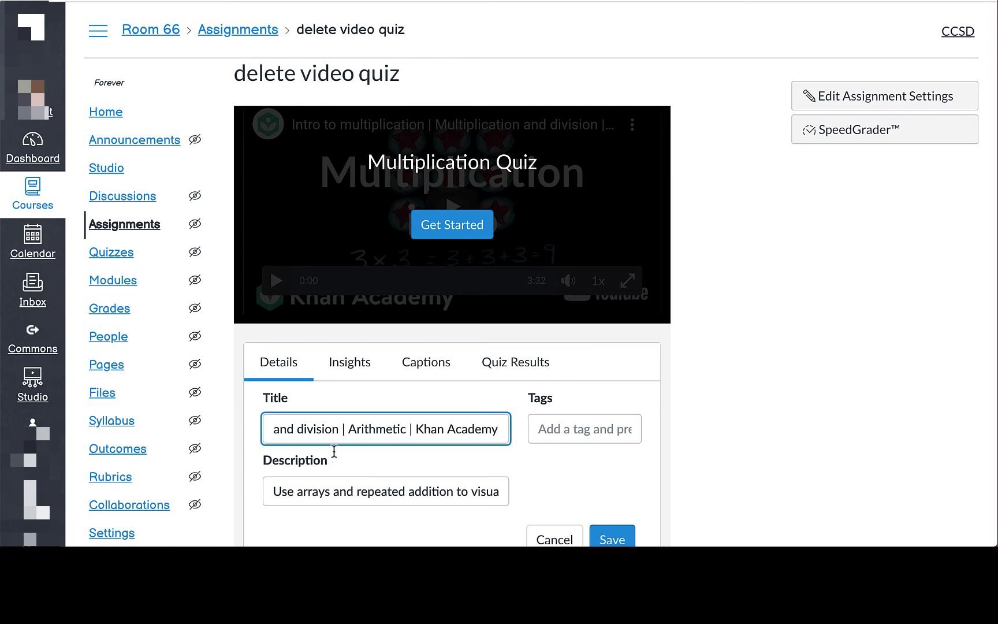
pyautogui.click(280, 492)
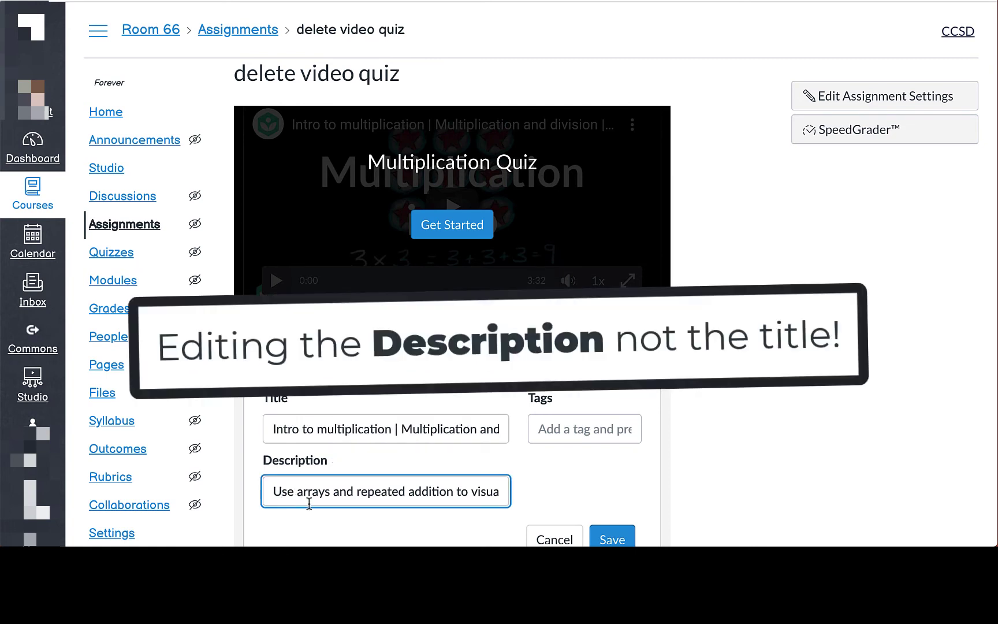
pyautogui.hotkey('ctrl', 'a')
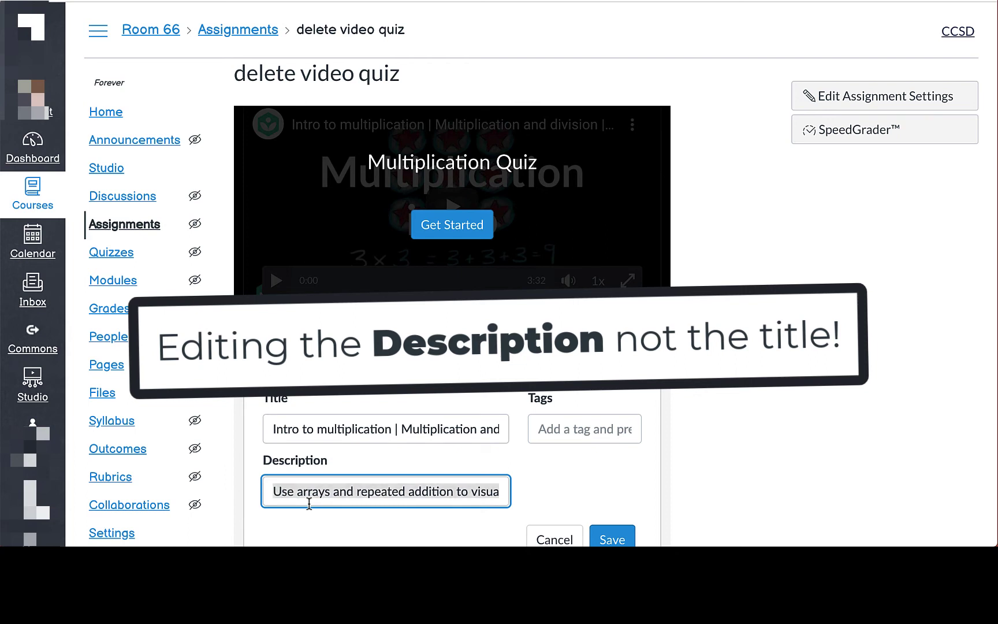
pyautogui.press('BackSpace')
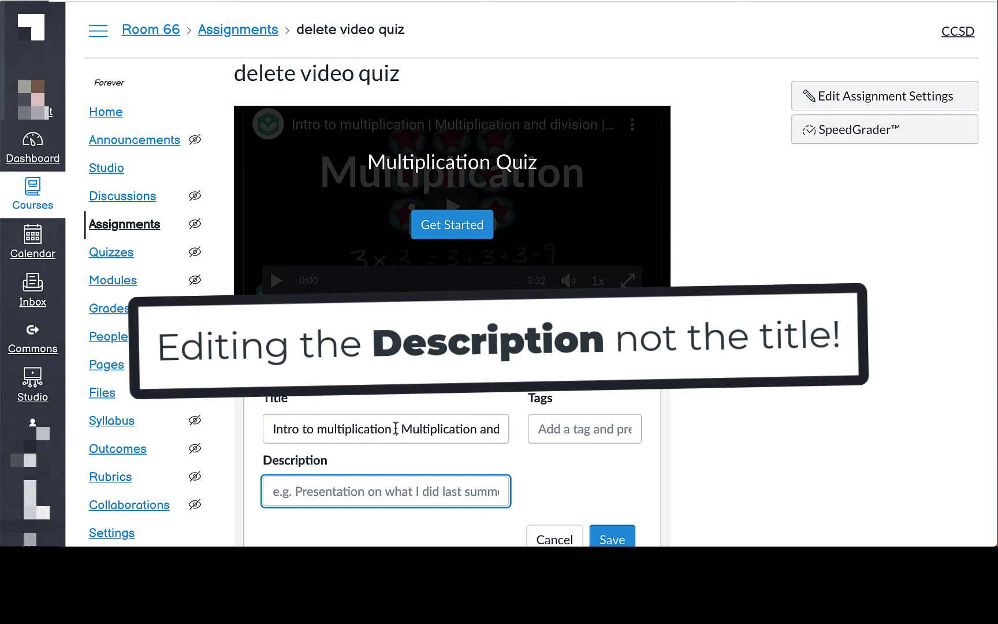
pyautogui.click(628, 476)
pyautogui.click(615, 537)
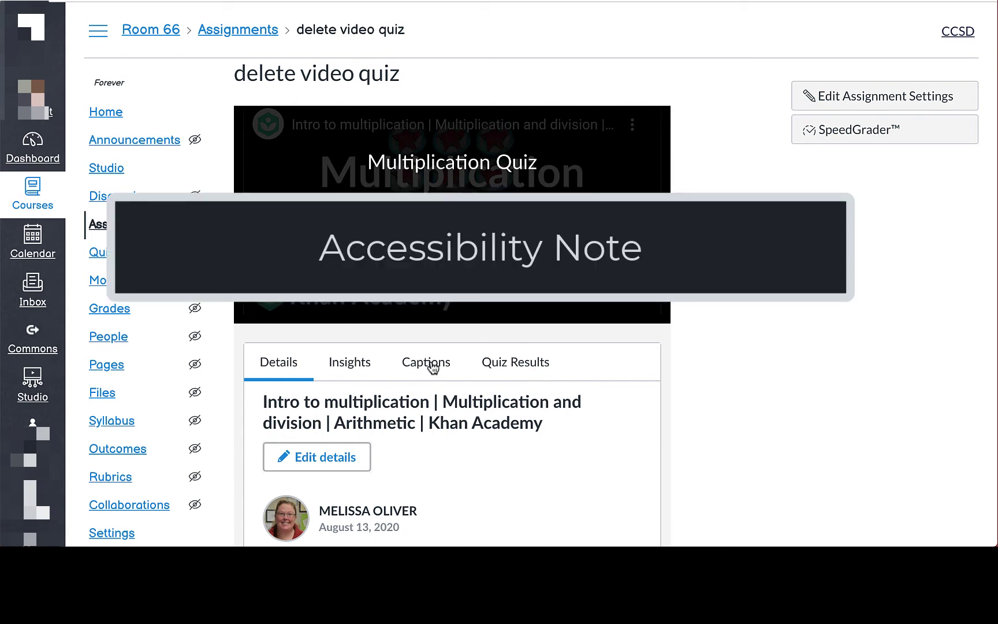
# Check the video's Captions tab, which has none yet, then view Room 66 assignments in Student View
pyautogui.click(430, 364)
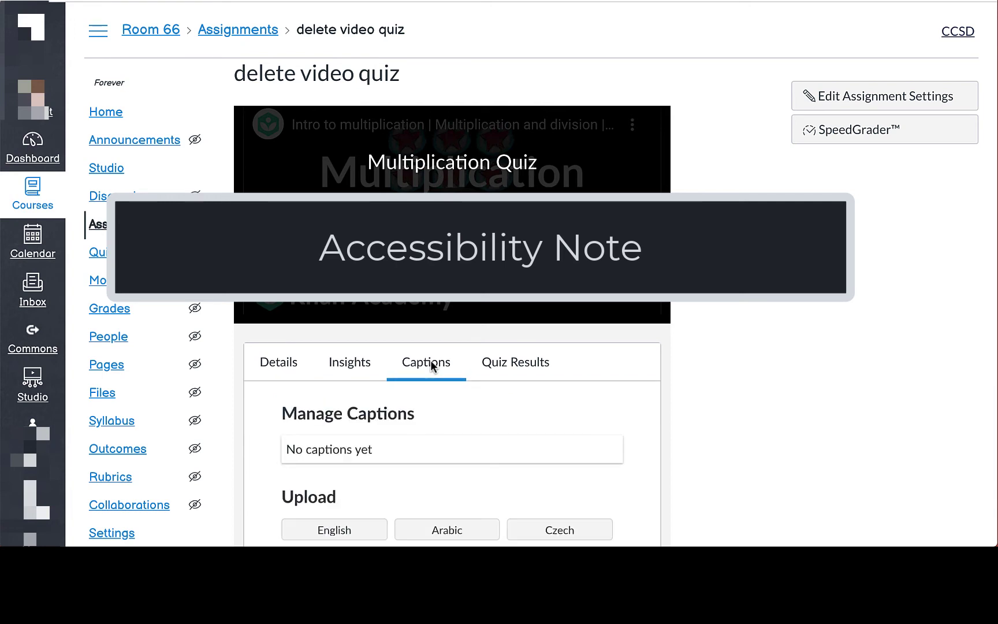
pyautogui.scroll(-1, 490, 429)
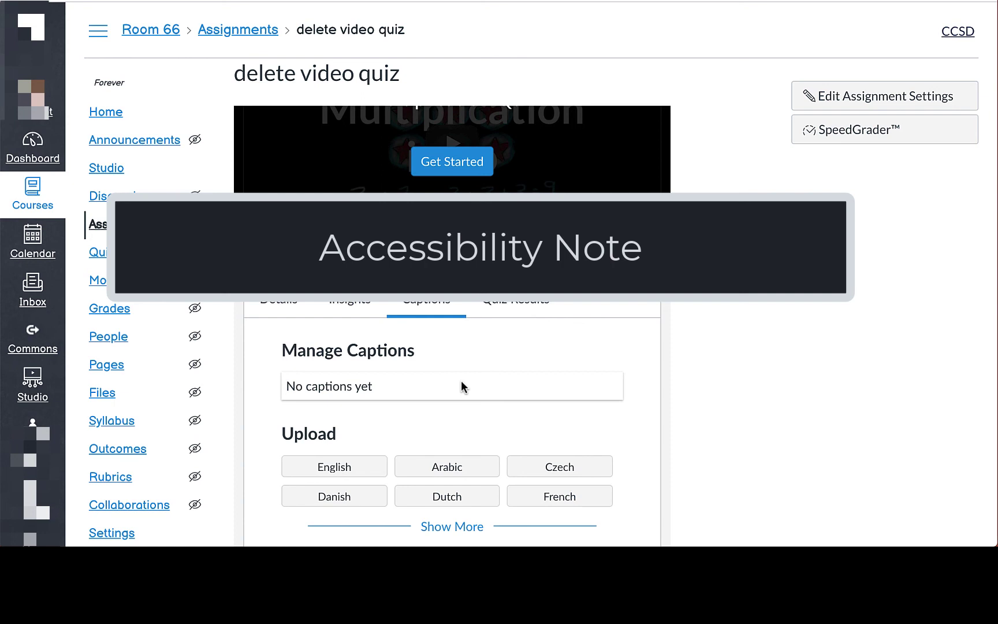
pyautogui.scroll(-1, 270, 267)
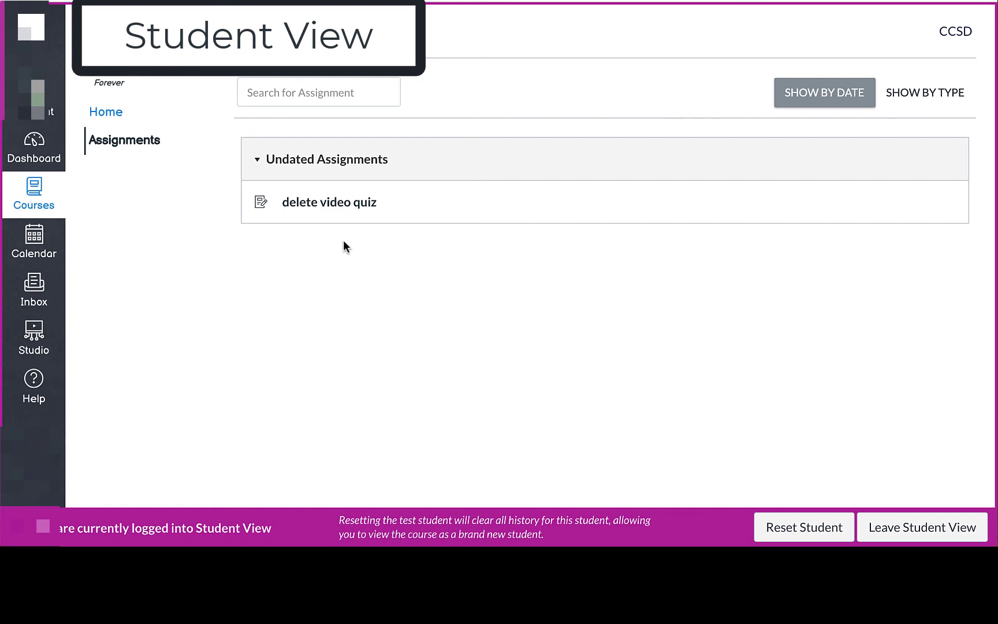
# As the test student, open 'delete video quiz' and start playing the Multiplication Quiz video
pyautogui.click(350, 203)
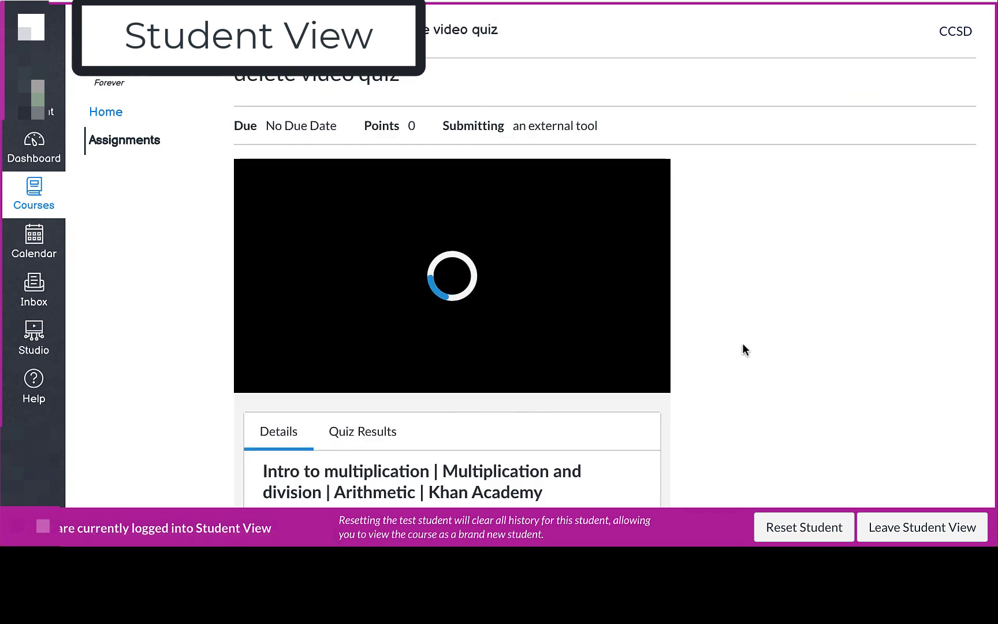
pyautogui.scroll(-3, 744, 349)
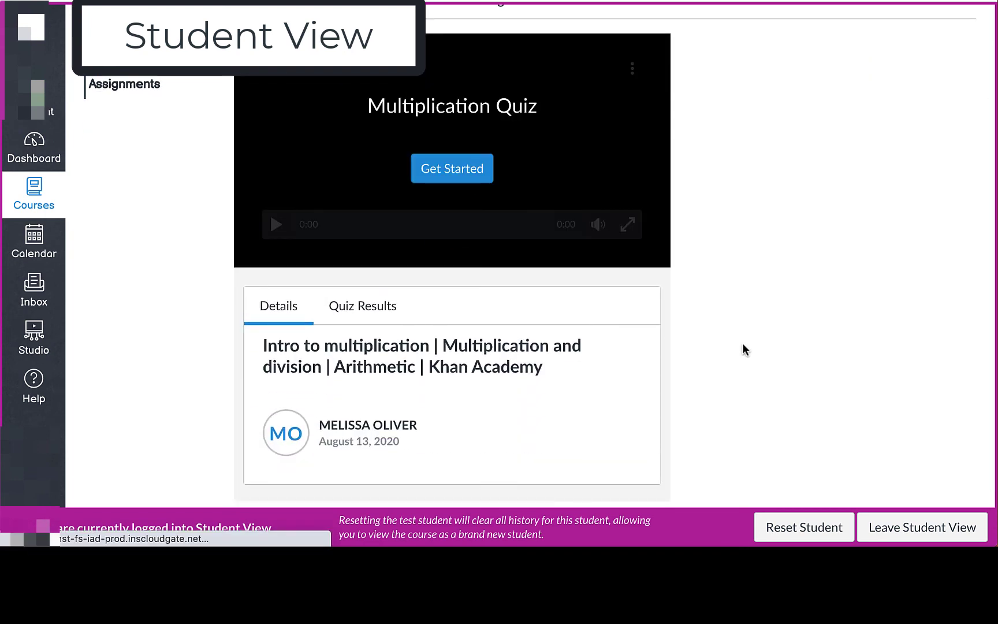
pyautogui.scroll(1, 743, 349)
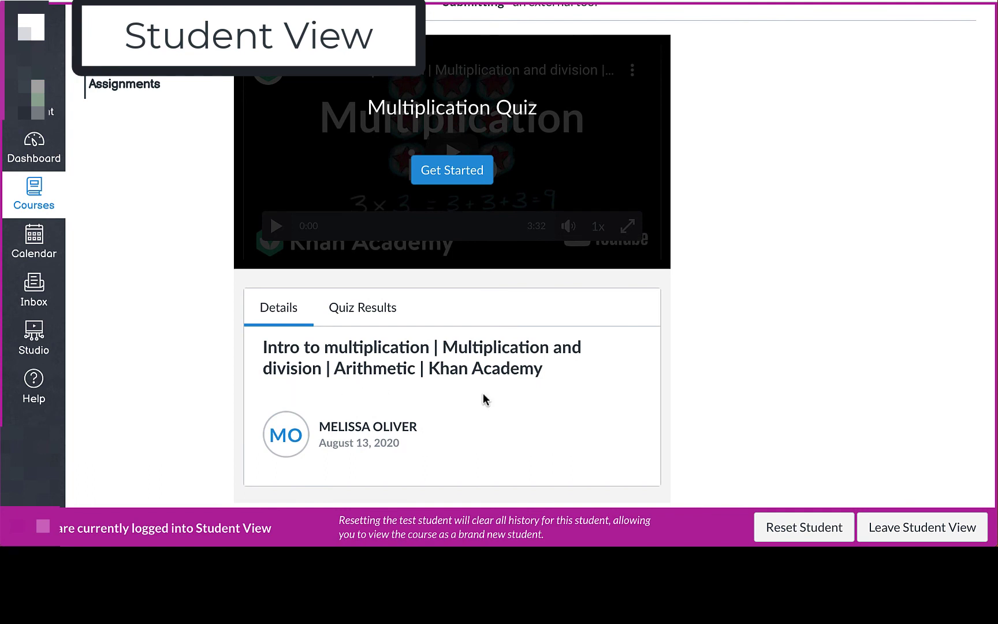
pyautogui.click(457, 175)
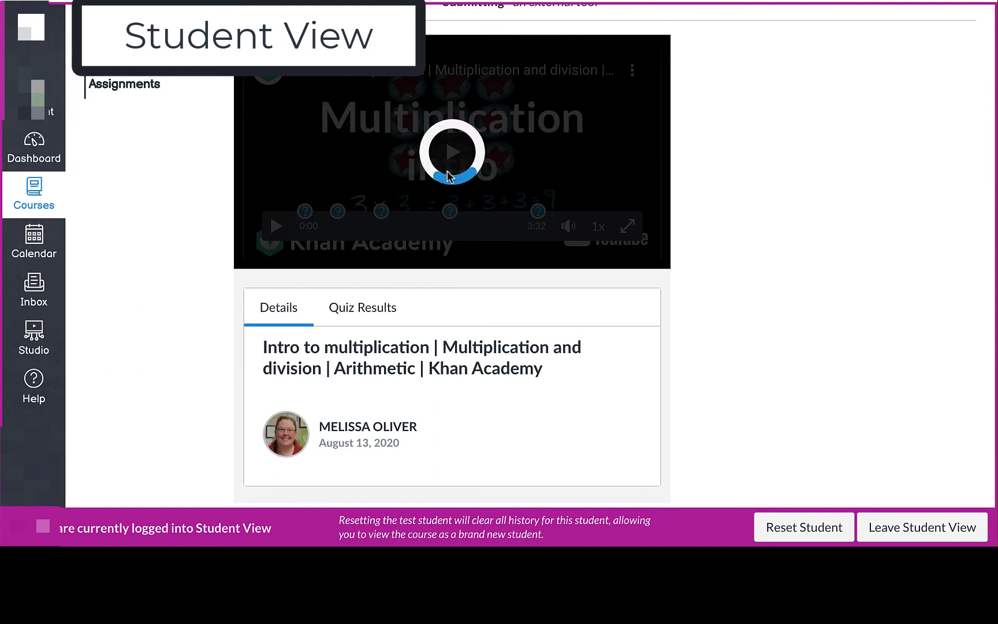
pyautogui.click(475, 172)
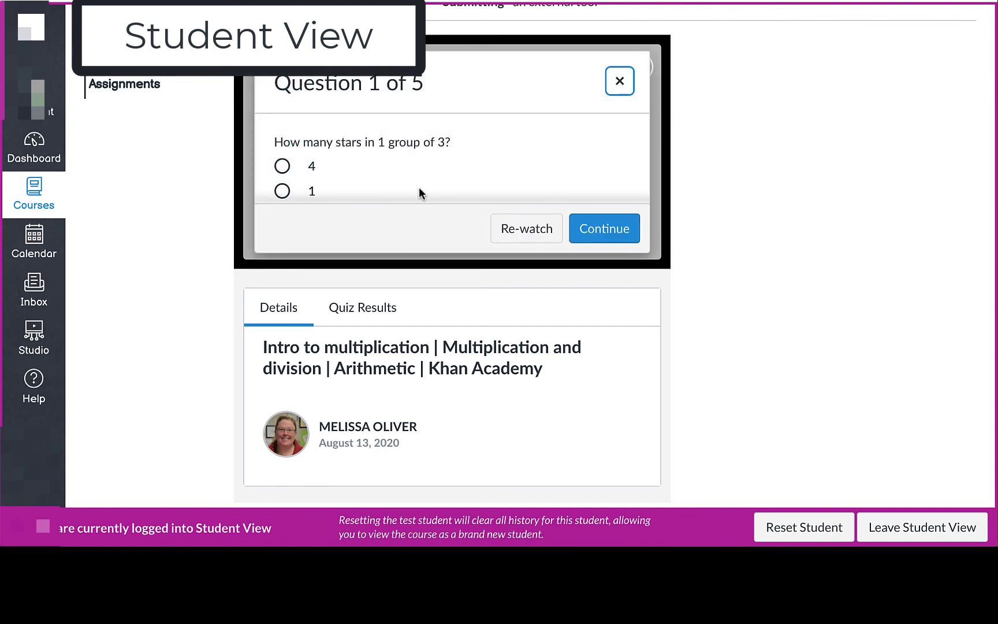
# Answer 3 to 'How many stars in 1 group of 3?', then seek the video to about 3:20
pyautogui.scroll(-1, 381, 172)
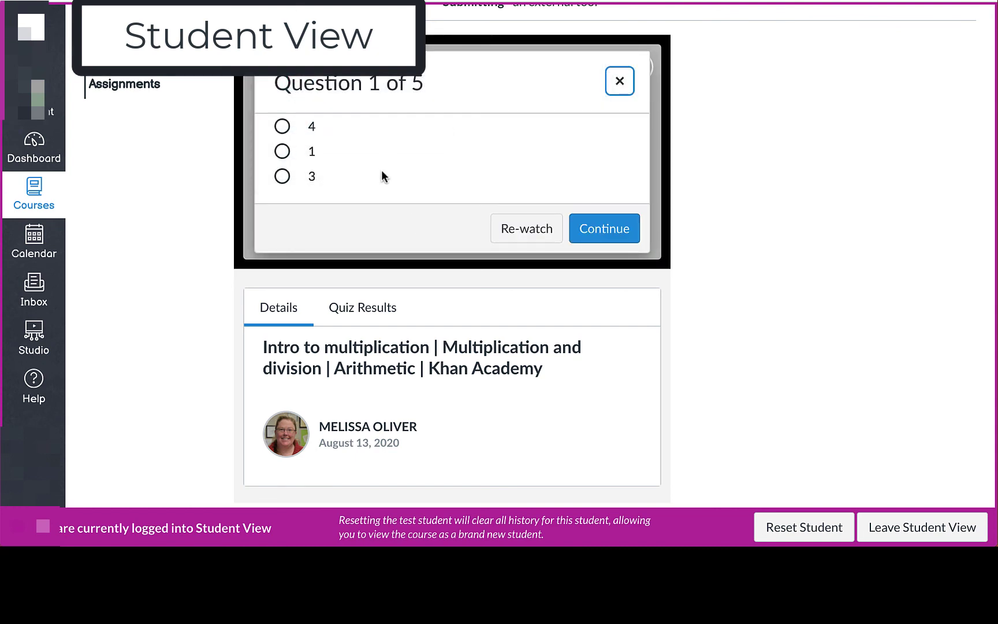
pyautogui.click(382, 176)
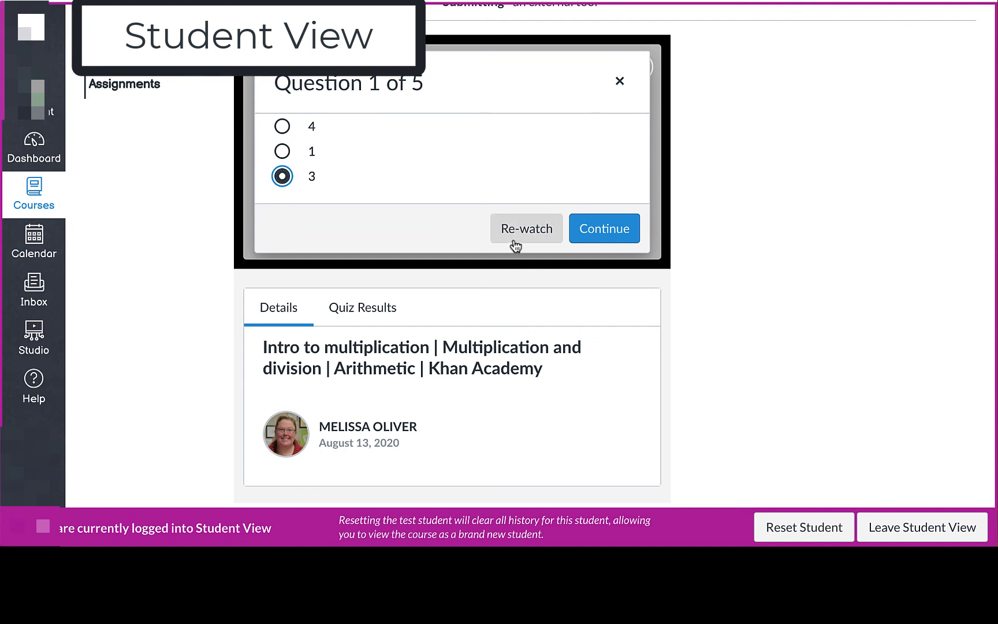
pyautogui.click(613, 237)
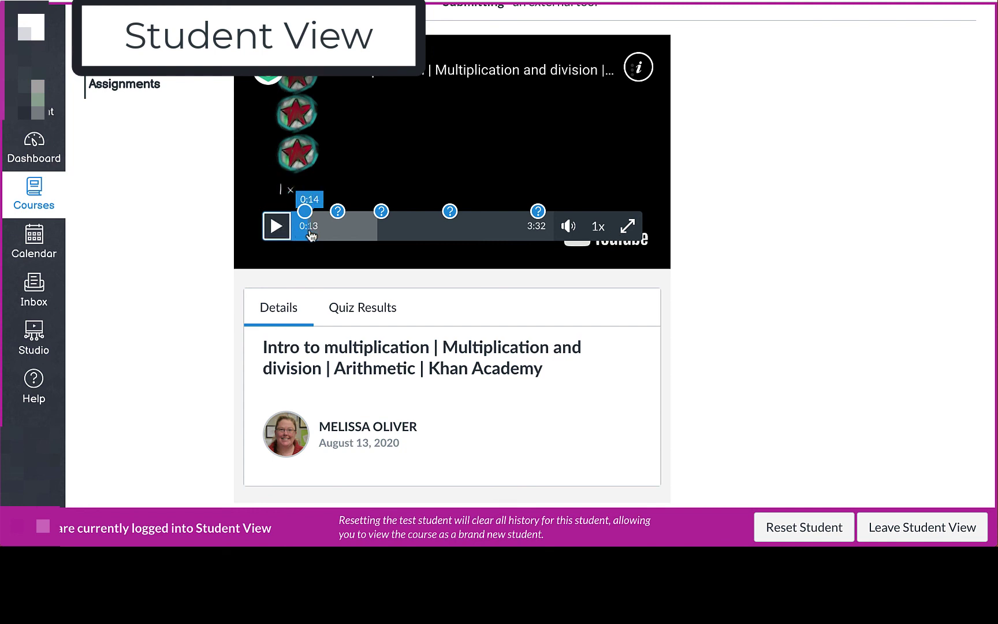
pyautogui.click(553, 227)
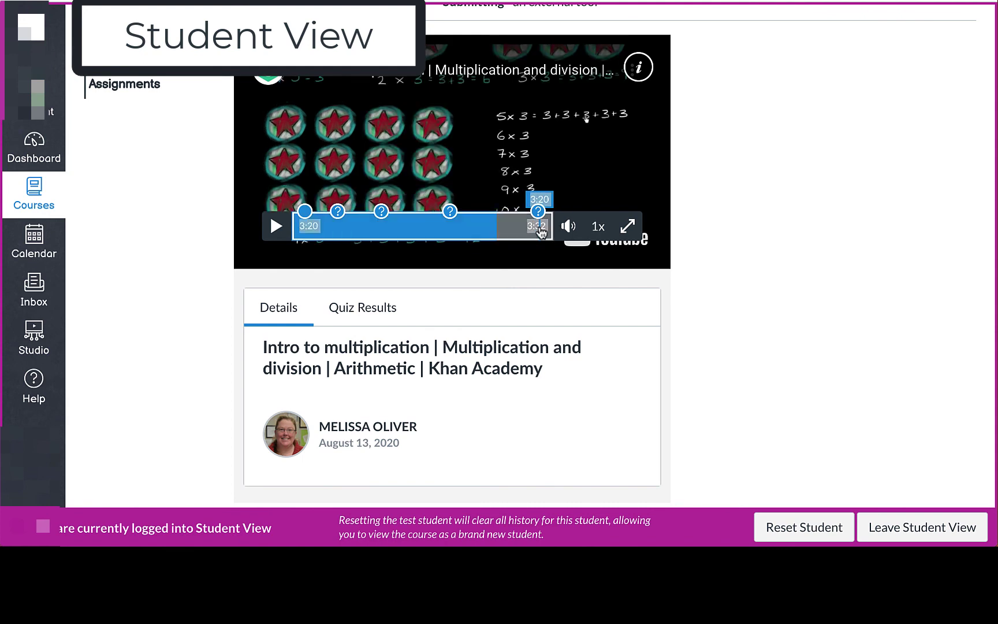
pyautogui.click(277, 227)
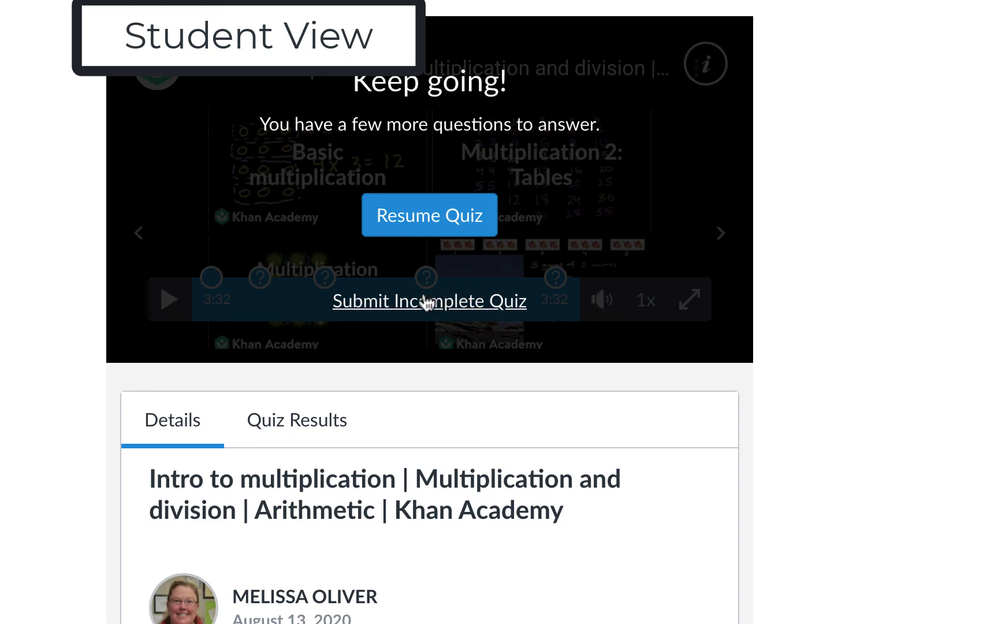
# Submit the incomplete quiz and review results: 1/5 points, 20%, 01:49, with Your Answers feedback
pyautogui.click(411, 301)
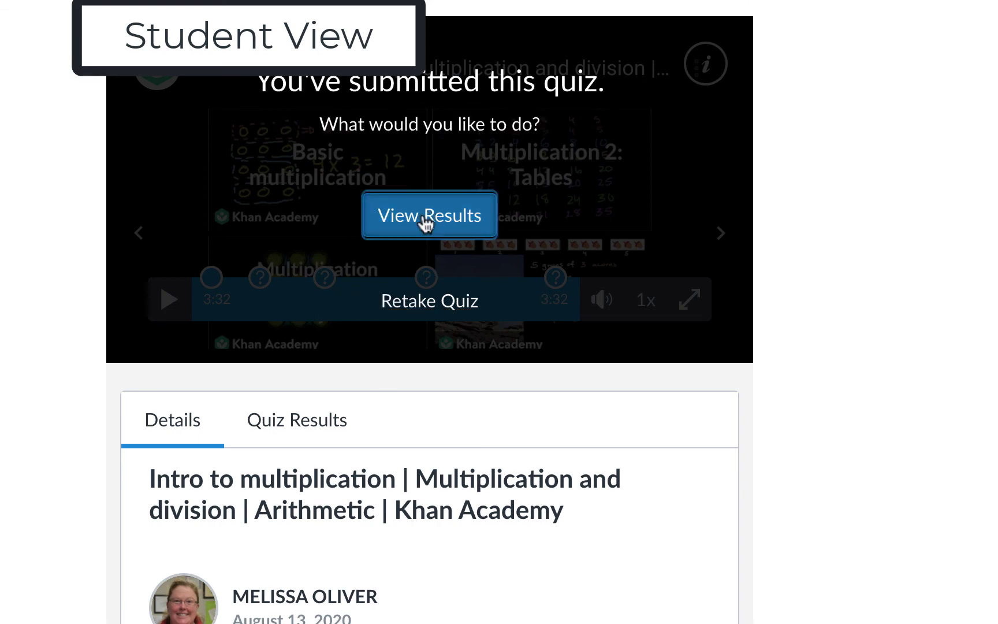
pyautogui.click(426, 220)
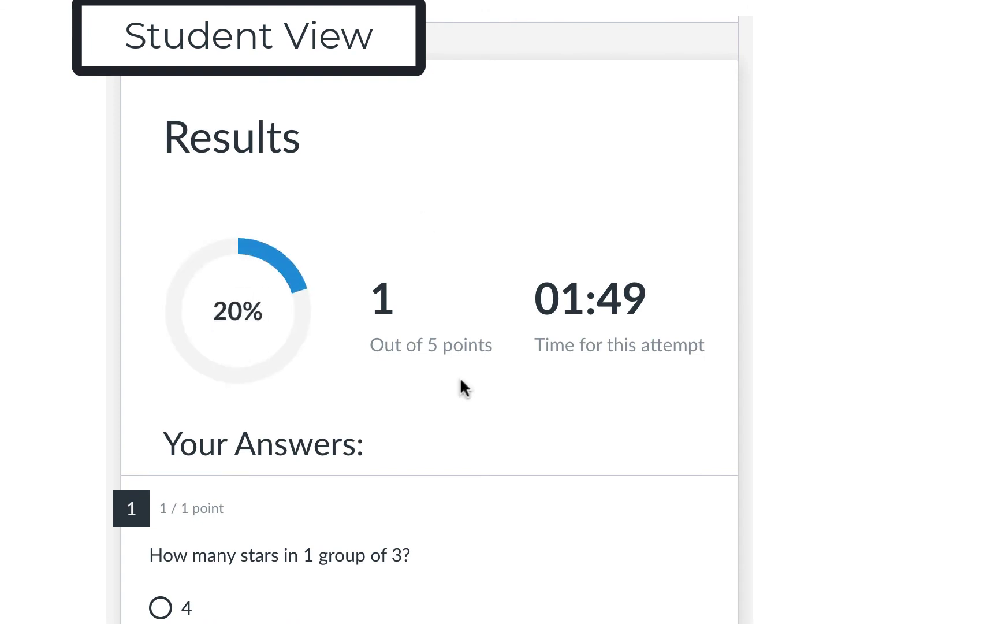
pyautogui.scroll(-5, 459, 381)
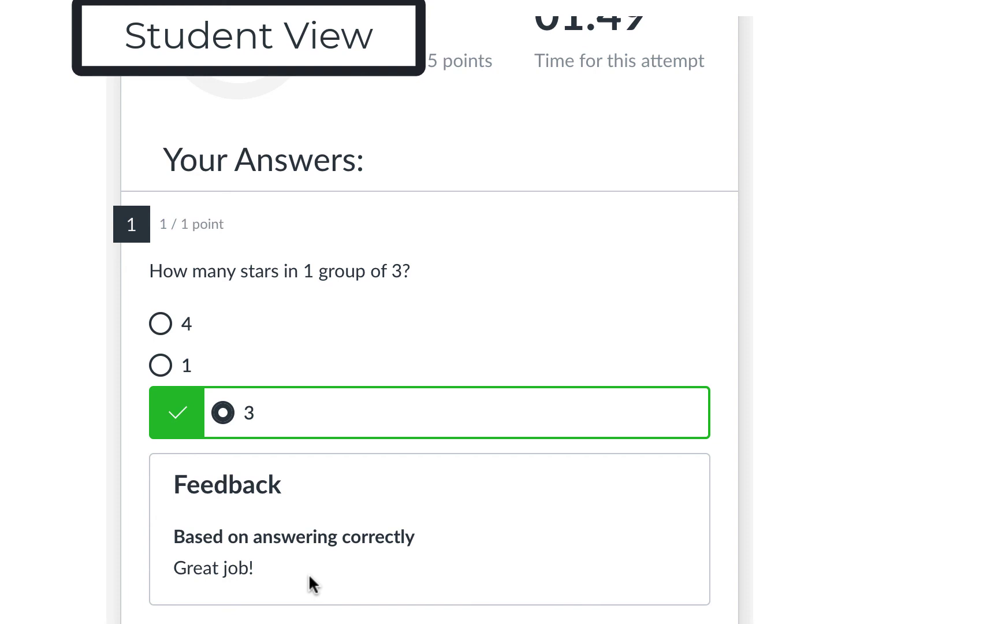
pyautogui.scroll(-1, 309, 573)
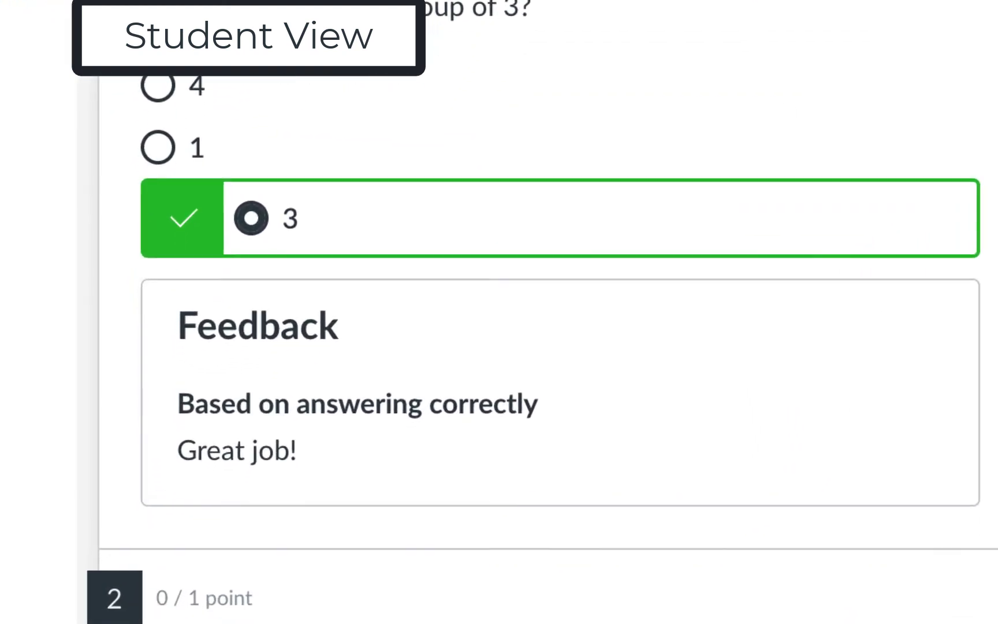